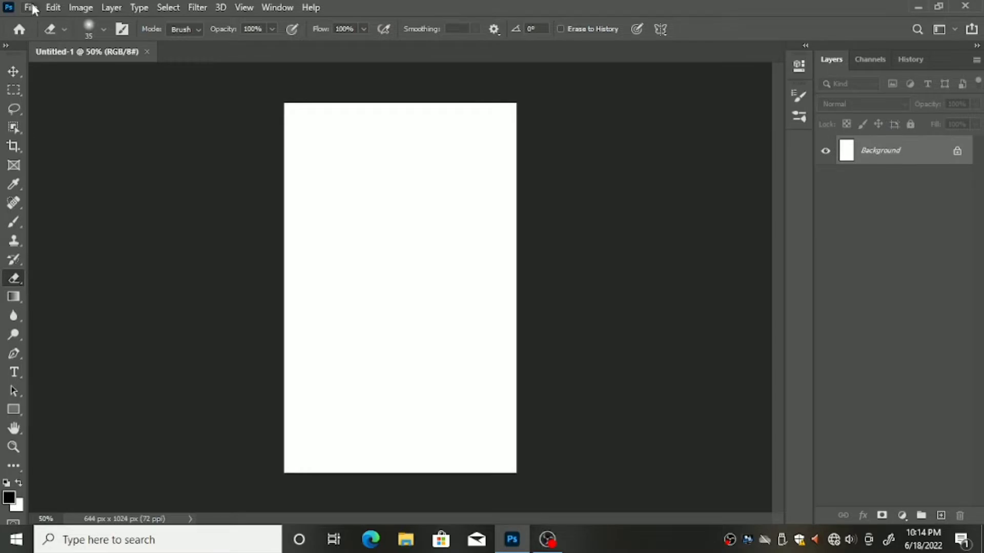
Open pexels-ivan-3242679.jpg from the gambar folder through File > Open
left_click(31, 7)
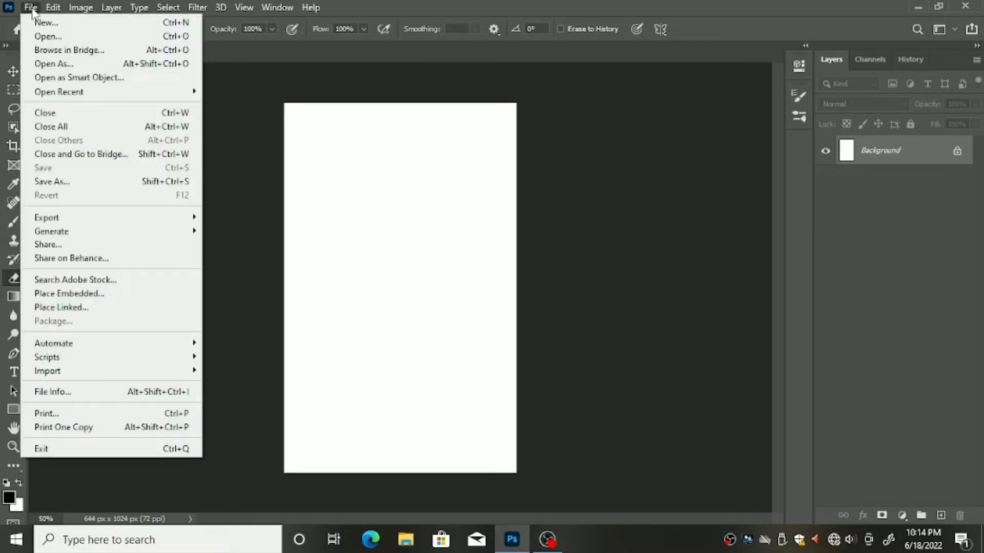
left_click(54, 38)
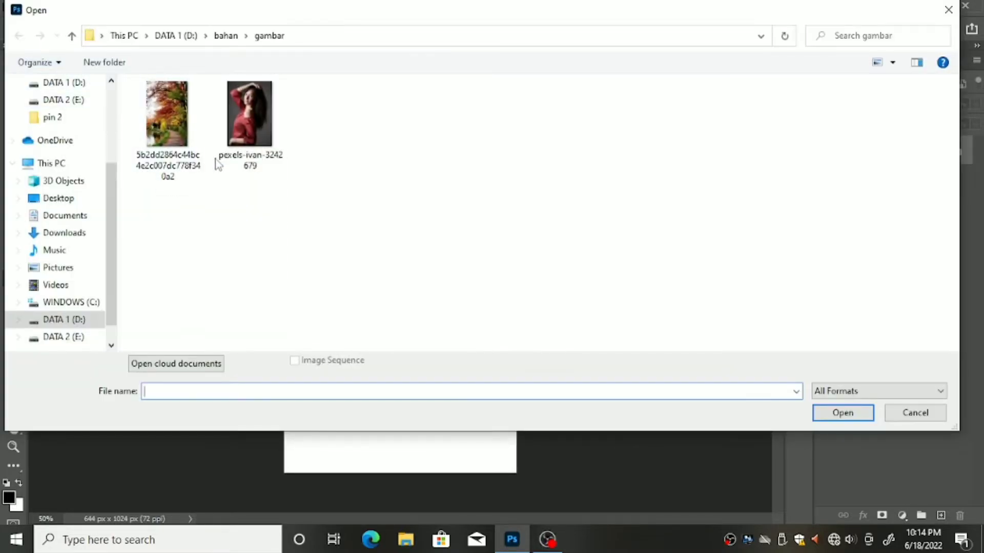
left_click(233, 116)
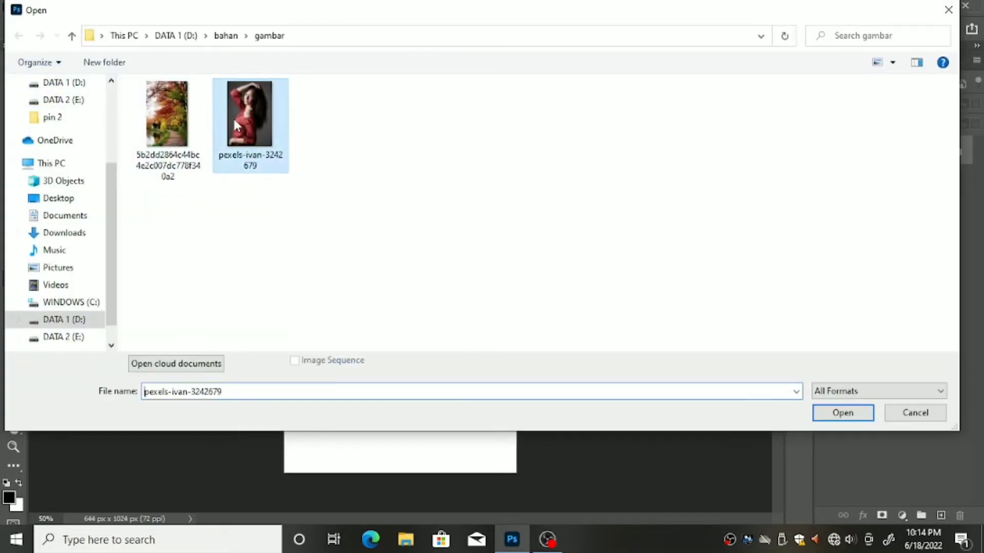
left_click(843, 413)
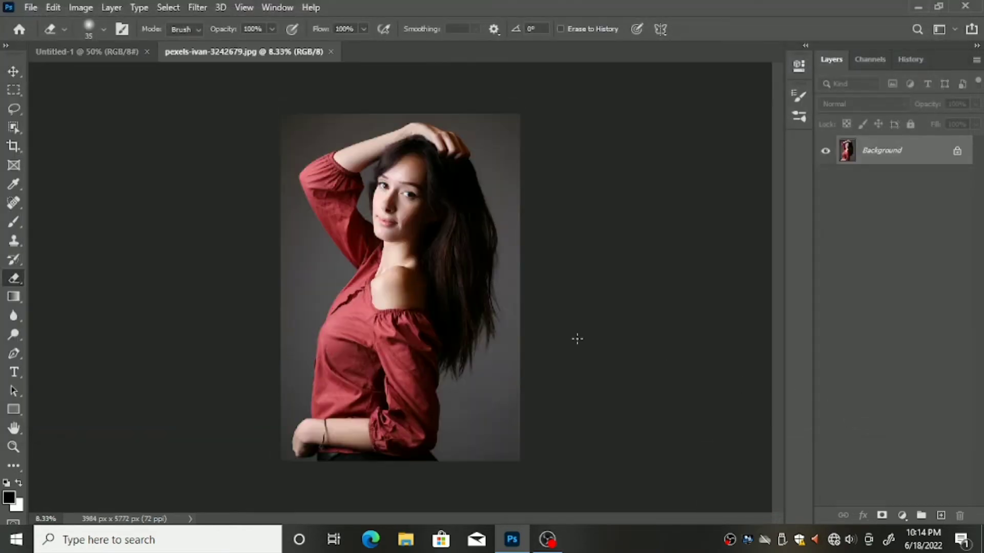
Close the blank Untitled-1 document, then drag-duplicate the Background layer and delete that copy
left_click(148, 52)
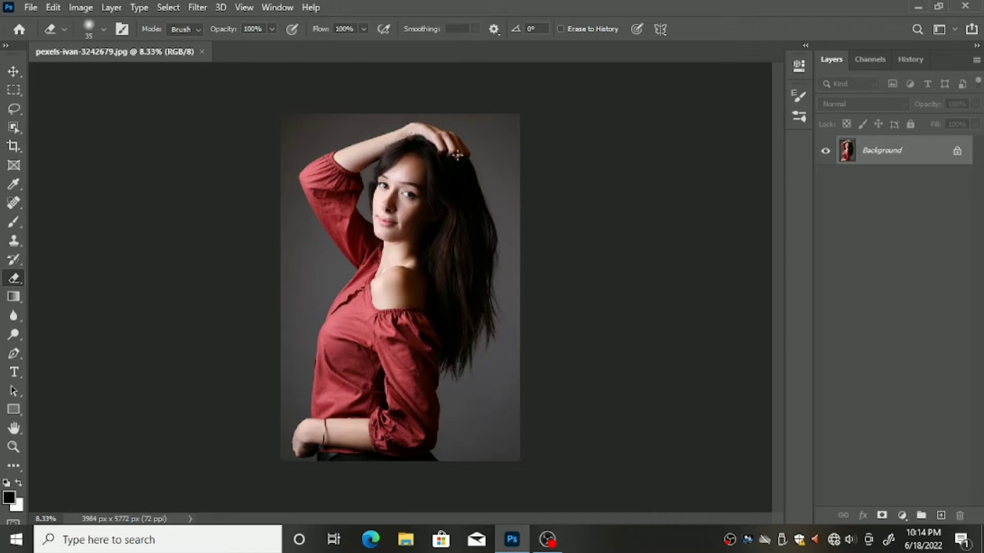
left_click_drag(883, 156, 942, 514)
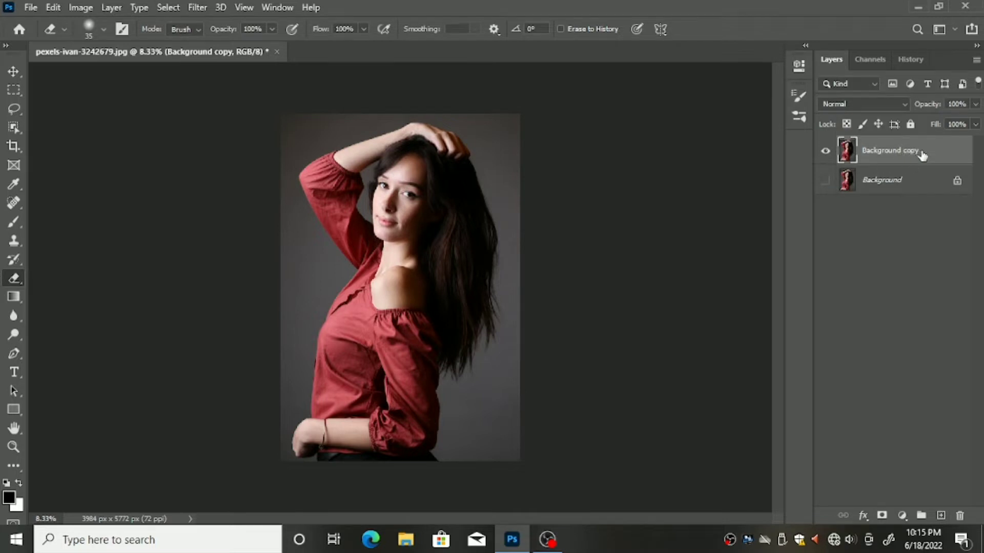
left_click_drag(927, 156, 960, 516)
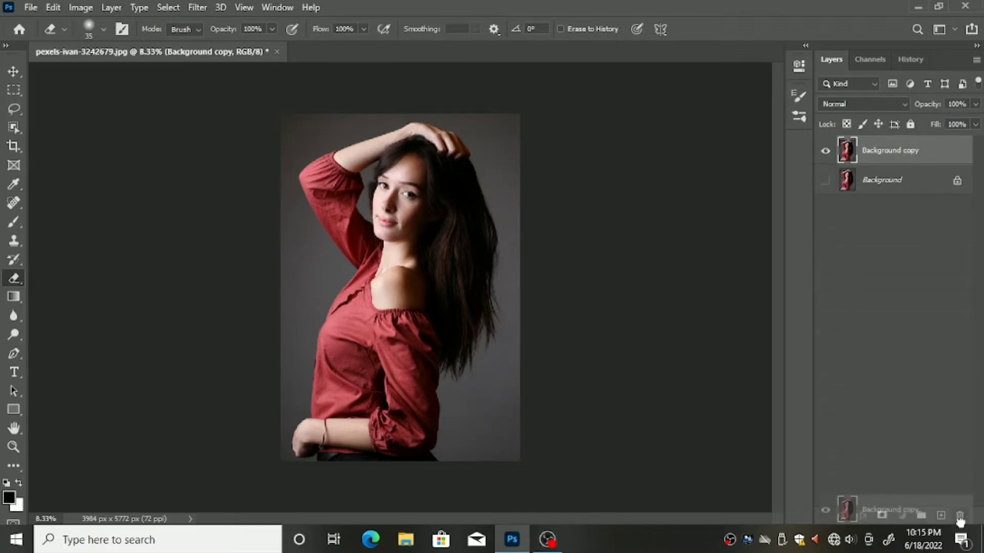
Duplicate the Background layer as Background copy and hide the original Background
right_click(920, 155)
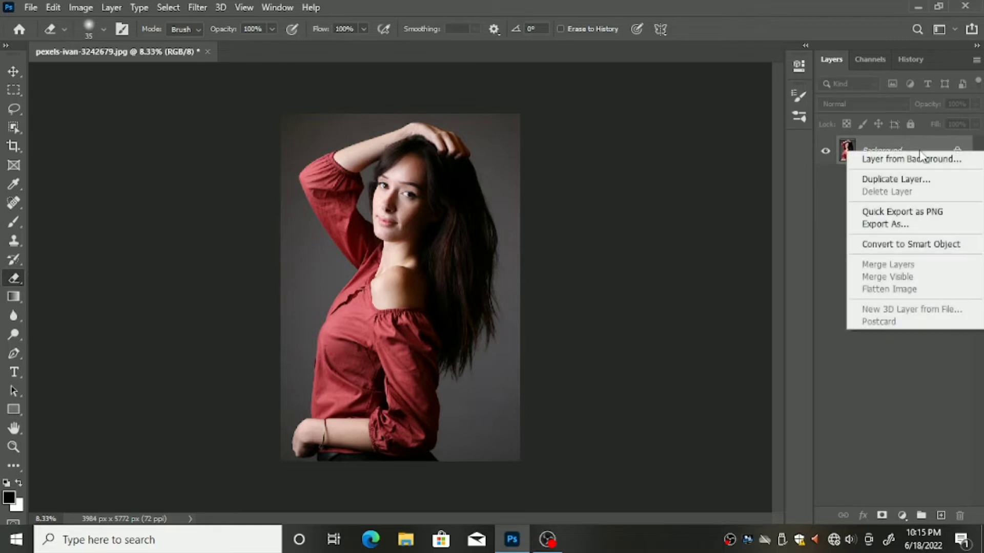
left_click(891, 180)
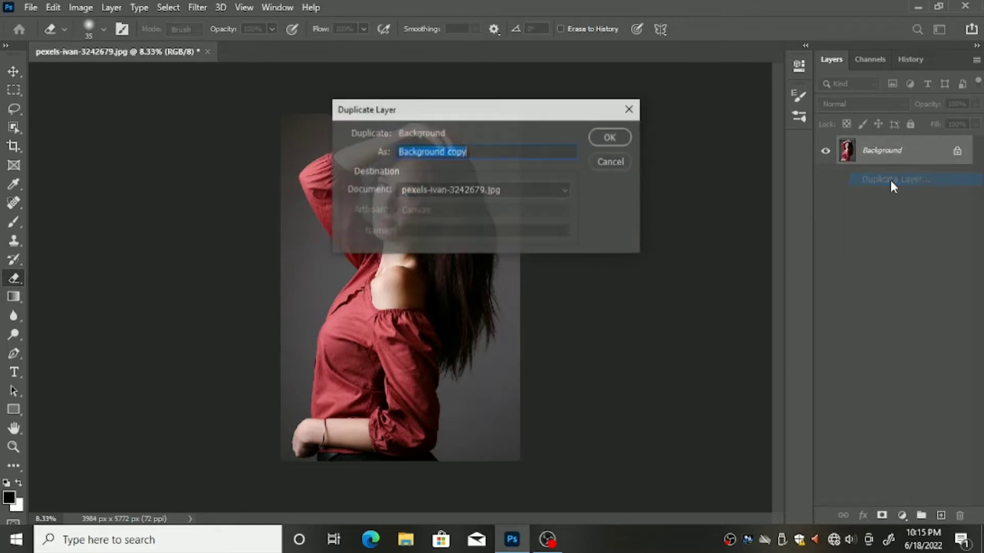
left_click(604, 135)
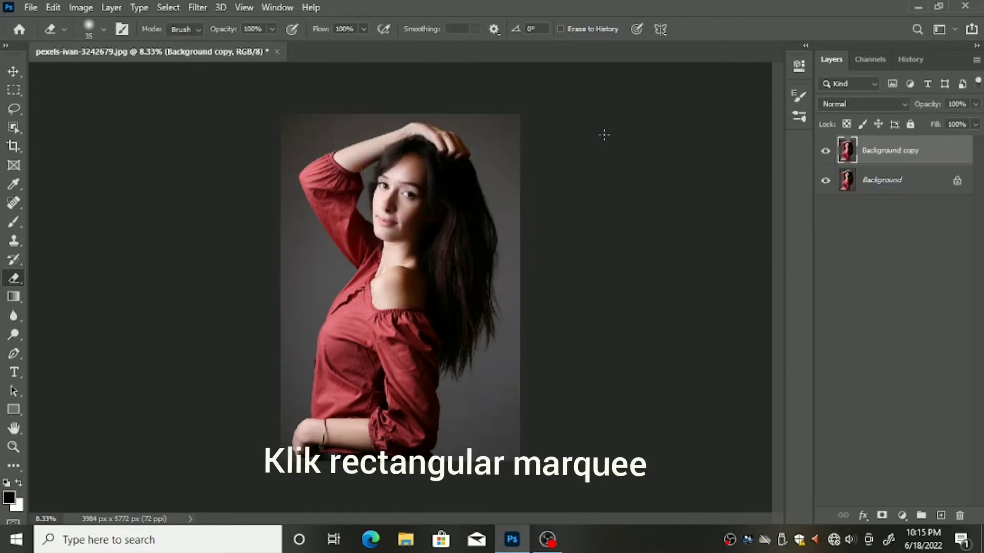
left_click(824, 180)
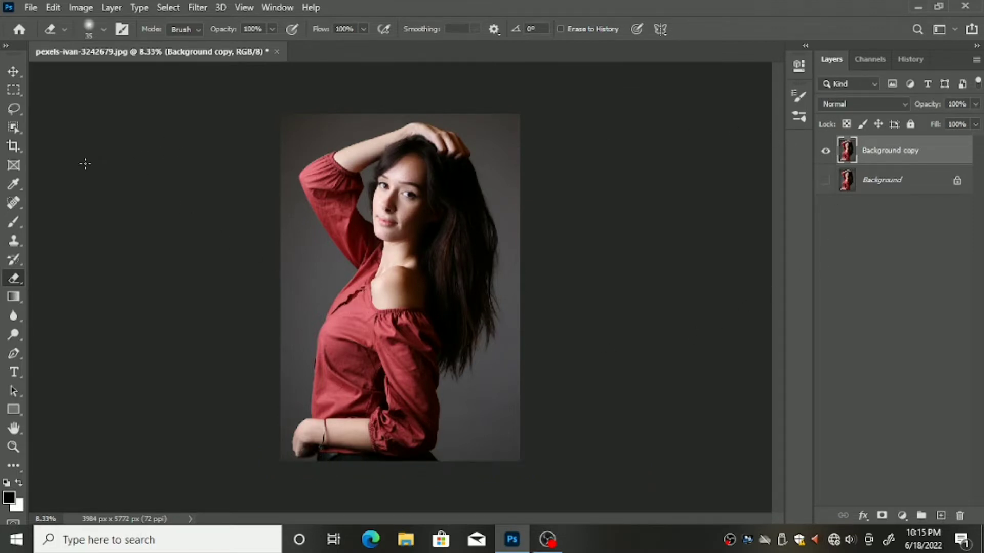
Select the woman with Select > Subject, discarding the rectangular marquee drawn over the photo
left_click(14, 90)
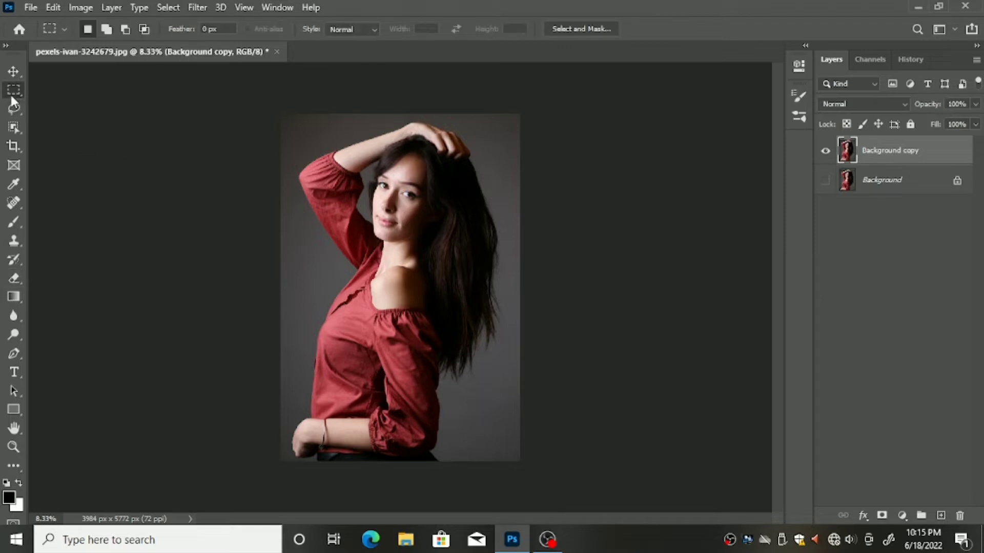
left_click(275, 101)
left_click_drag(276, 102, 519, 461)
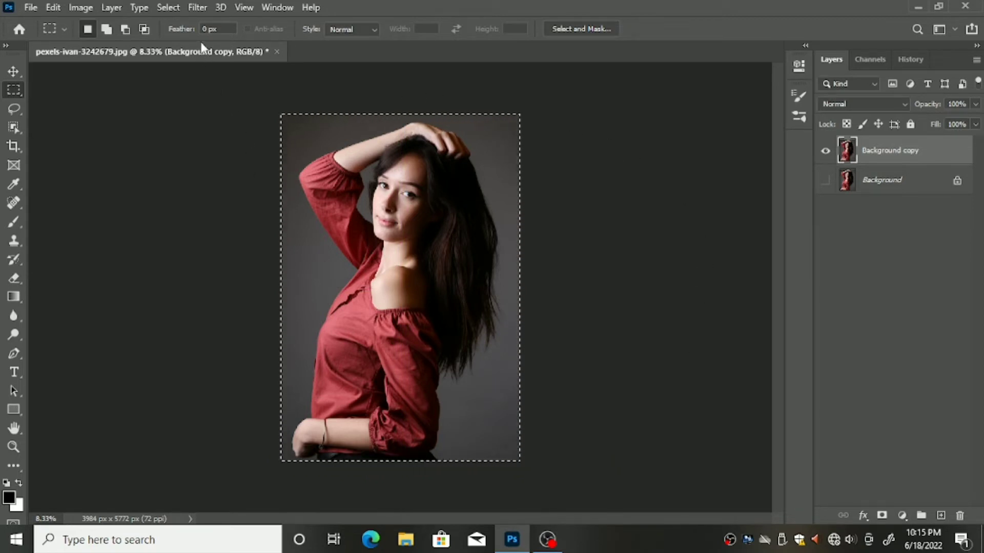
left_click(168, 8)
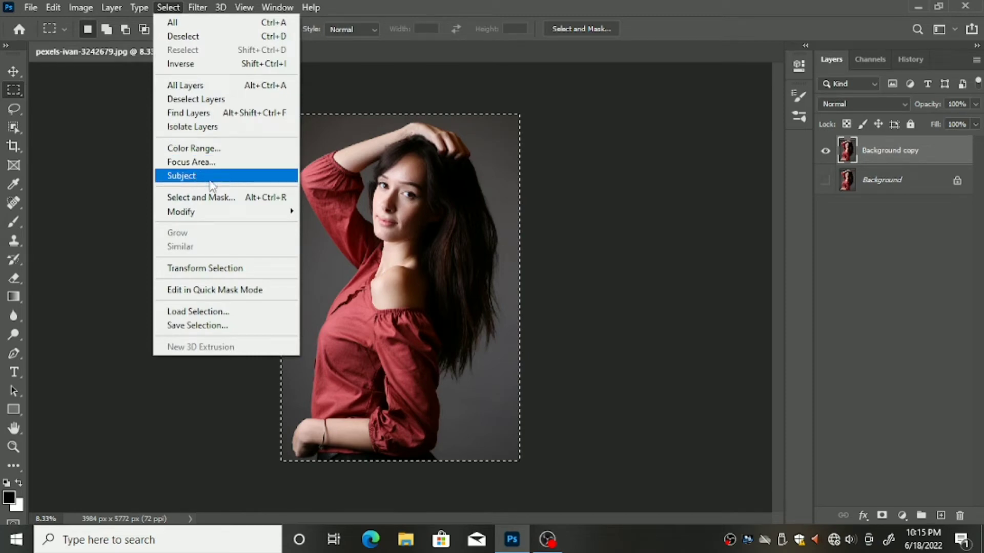
left_click(208, 177)
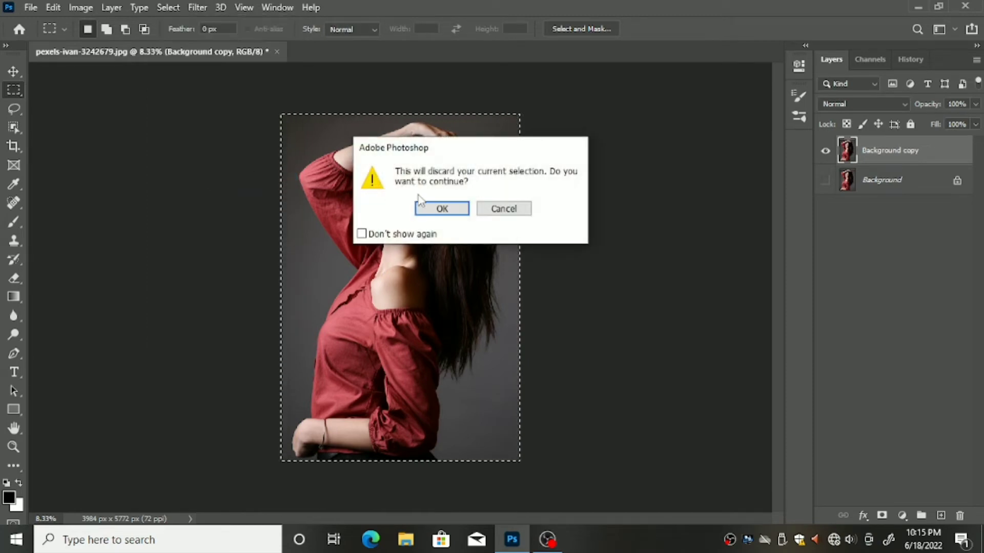
left_click(432, 209)
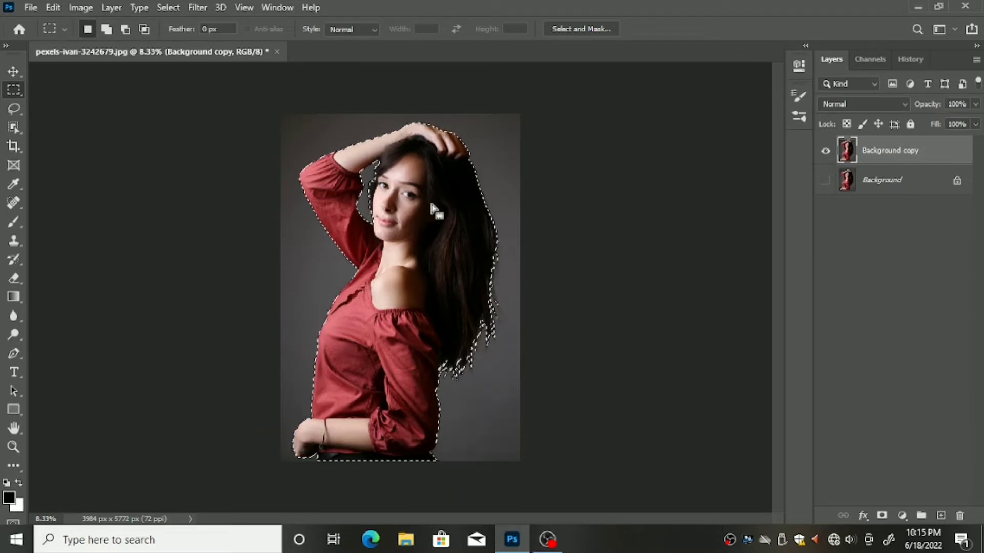
Invert the selection and delete the grey backdrop around the woman on Background copy
key("ctrl+shift")
key("ctrl+shift+i")
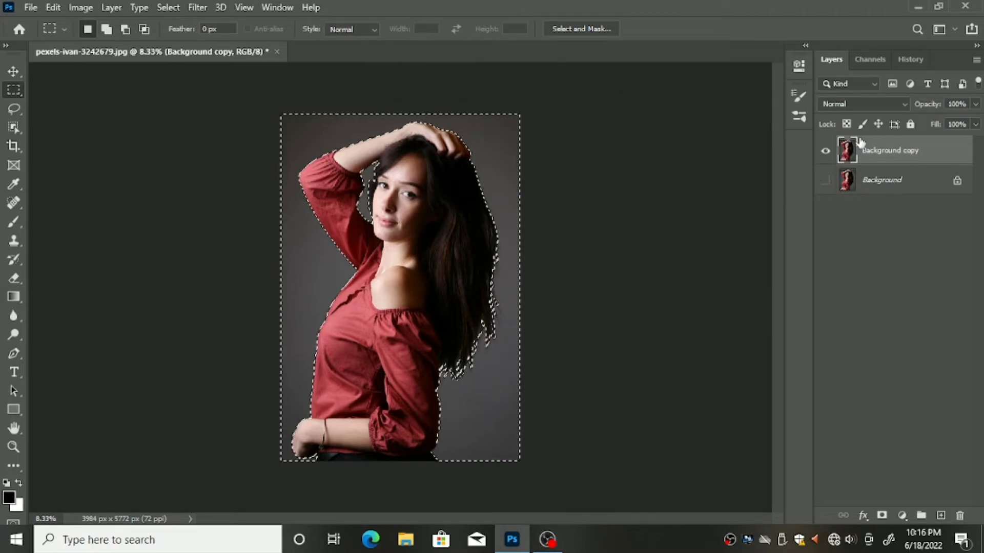
key("Delete")
key("ctrl+d")
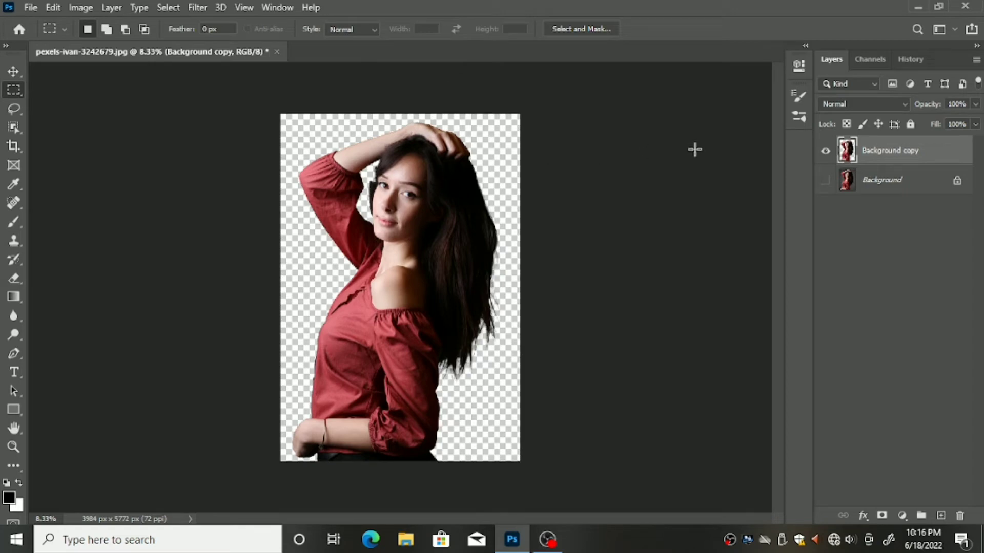
Add Layer 1 above Background, fill it with white, and hide the original Background
left_click(826, 181)
left_click(889, 184)
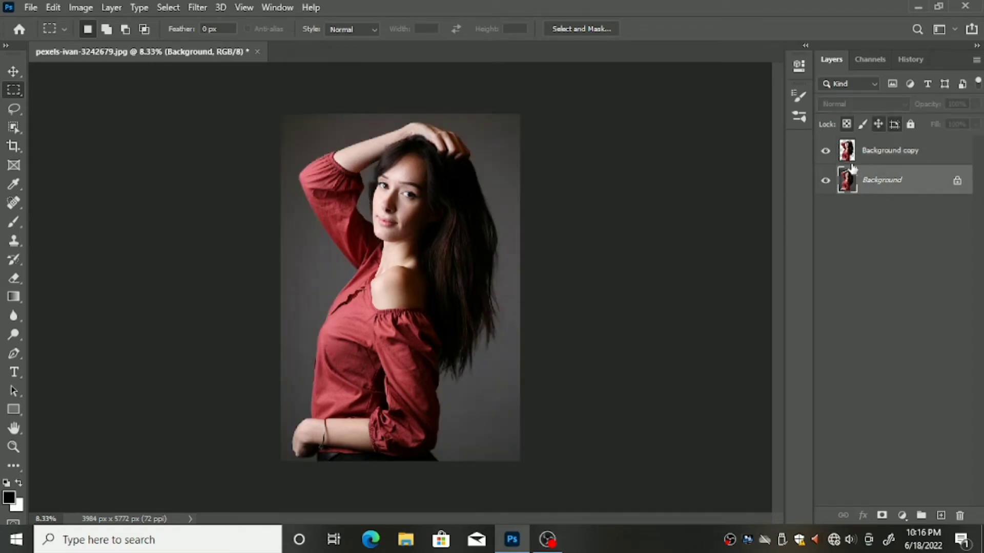
left_click(825, 150)
left_click(940, 515)
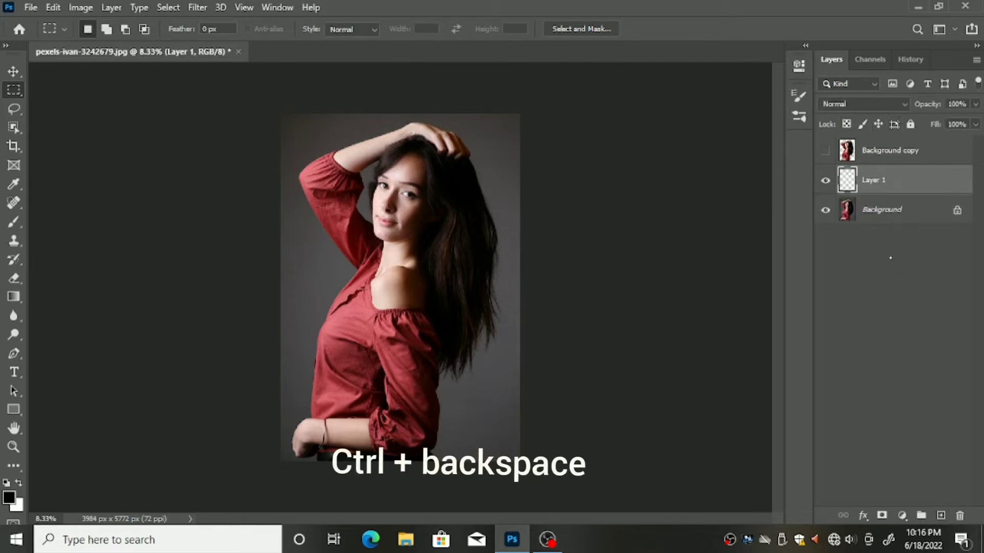
left_click(826, 210)
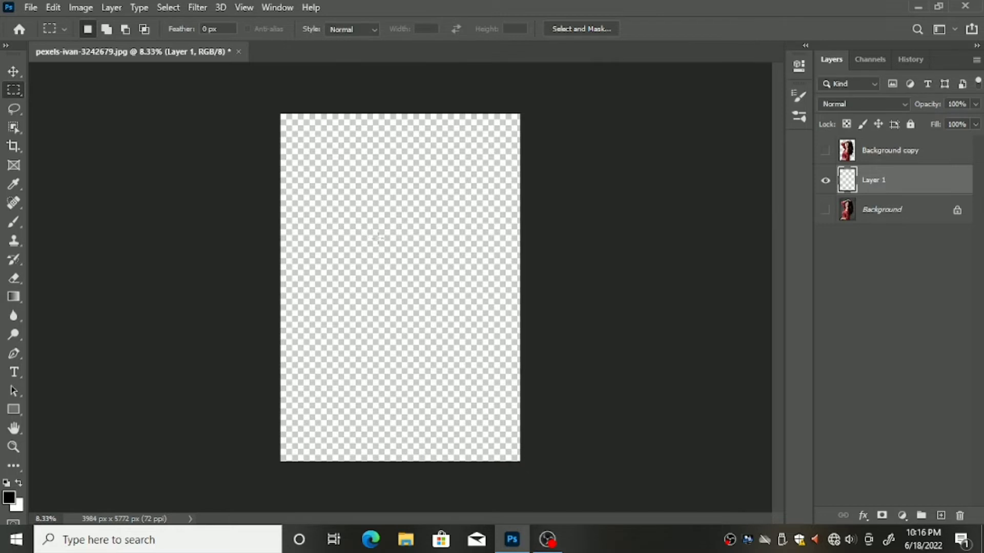
key("ctrl")
key("ctrl+BackSpace")
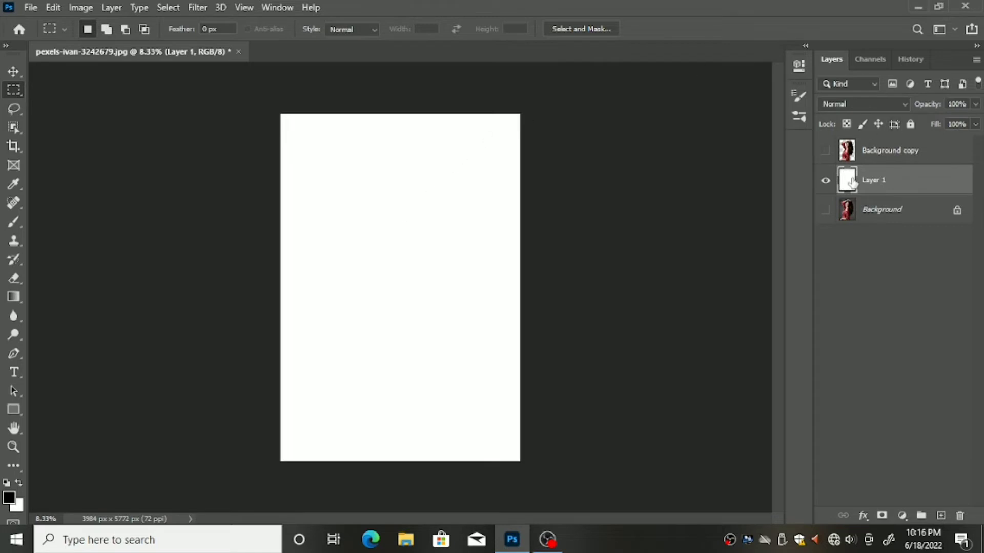
Zoom in on the canvas and show Background copy again as the active layer
key("ctrl+plus")
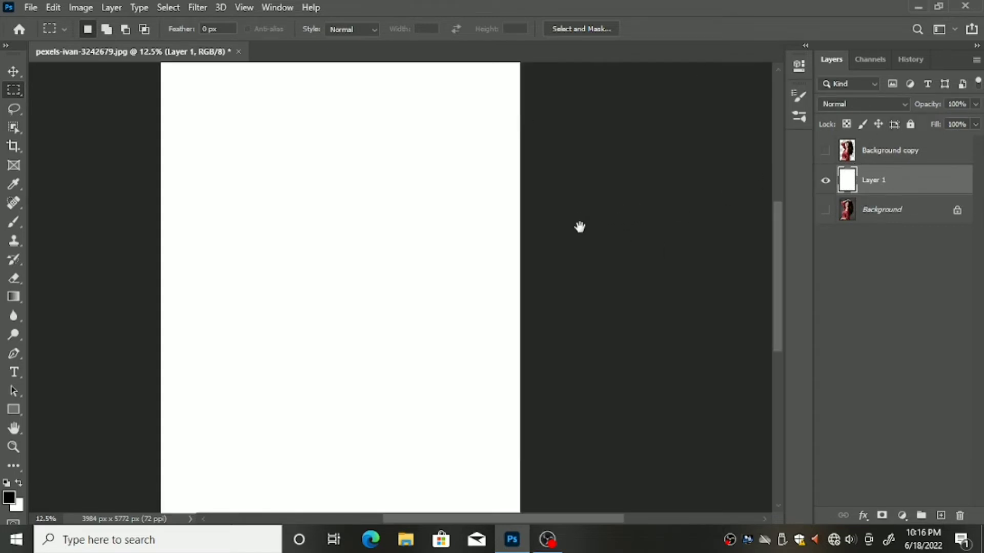
left_click_drag(579, 226, 669, 209)
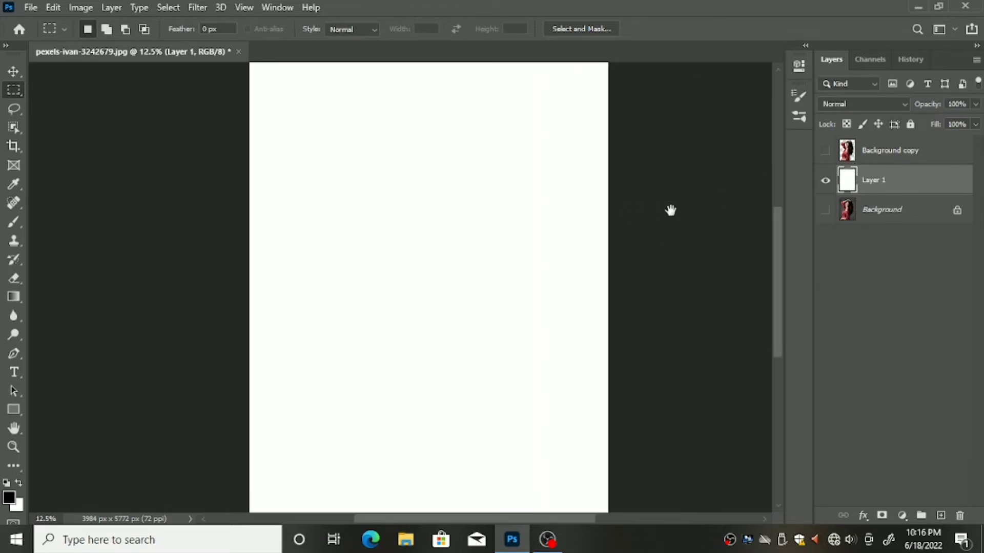
left_click(825, 152)
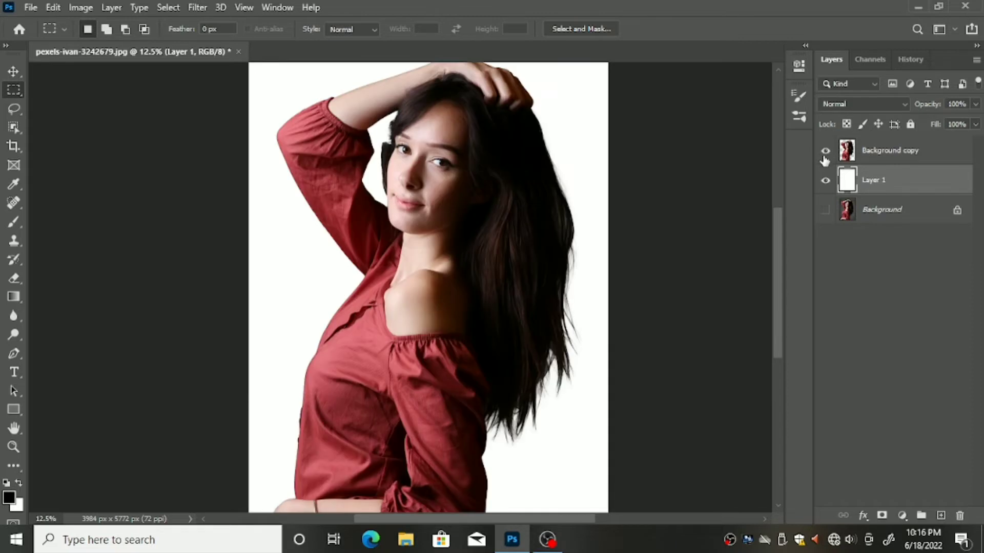
left_click(869, 154)
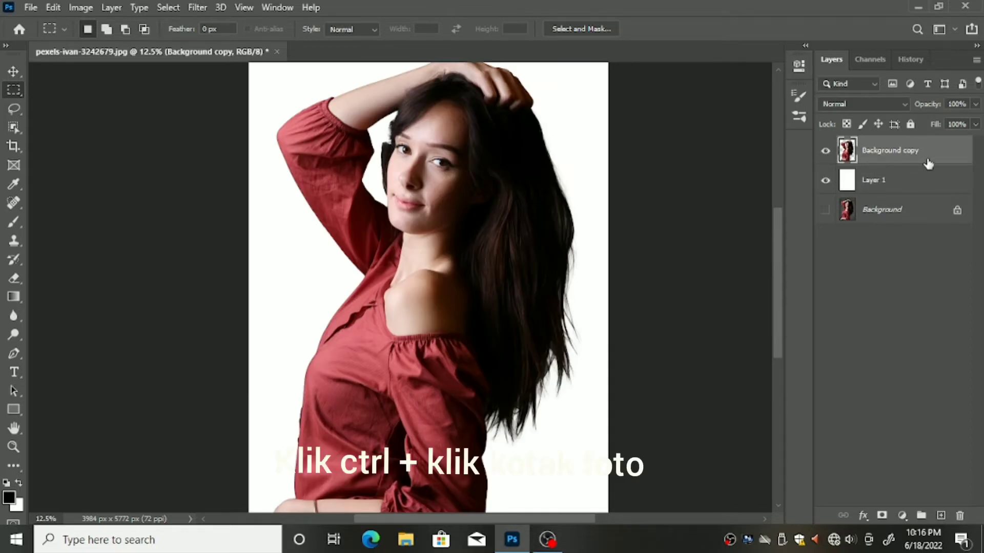
Open the autumn forest photo 5b2dd2864c44bc4e2c007dc778f340a2.jpg
left_click(31, 7)
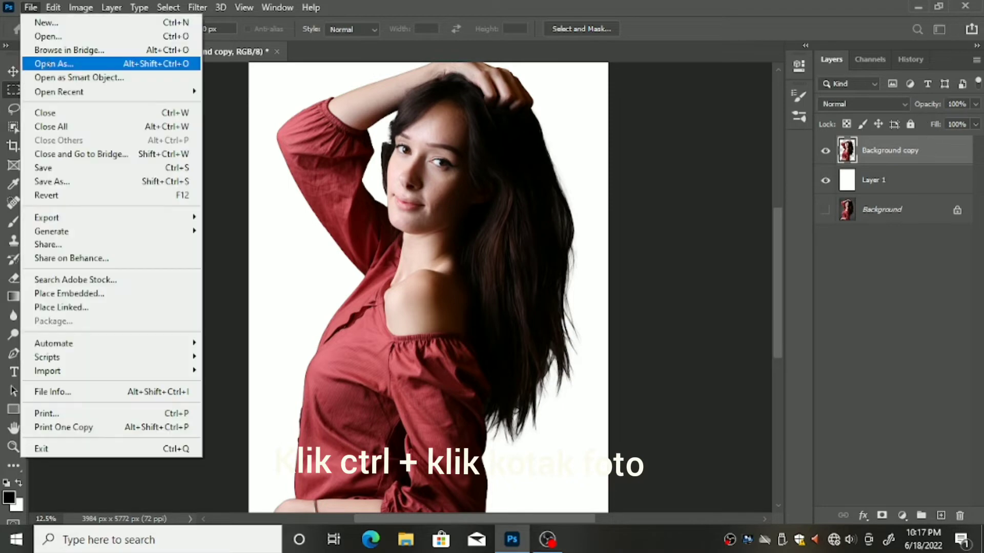
left_click(50, 37)
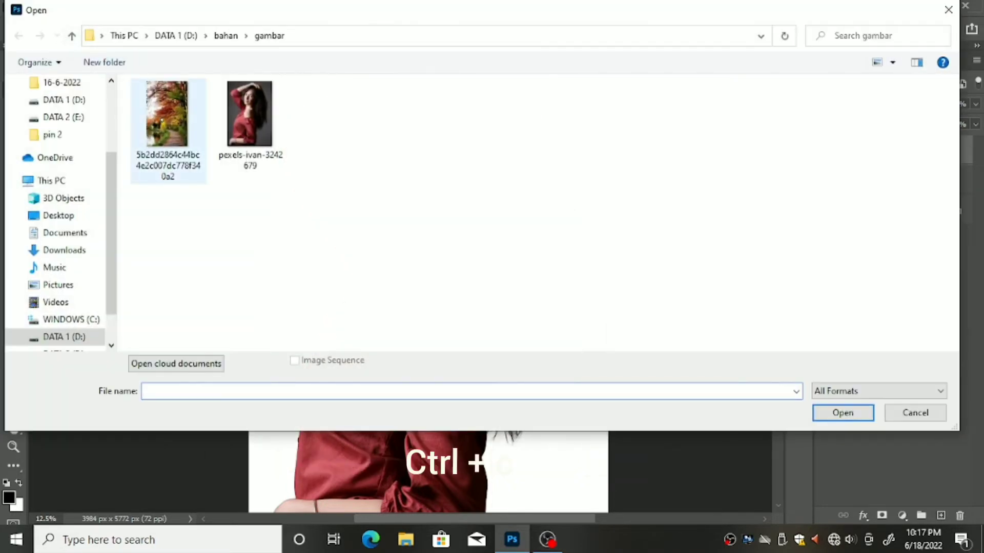
left_click(166, 118)
left_click(842, 413)
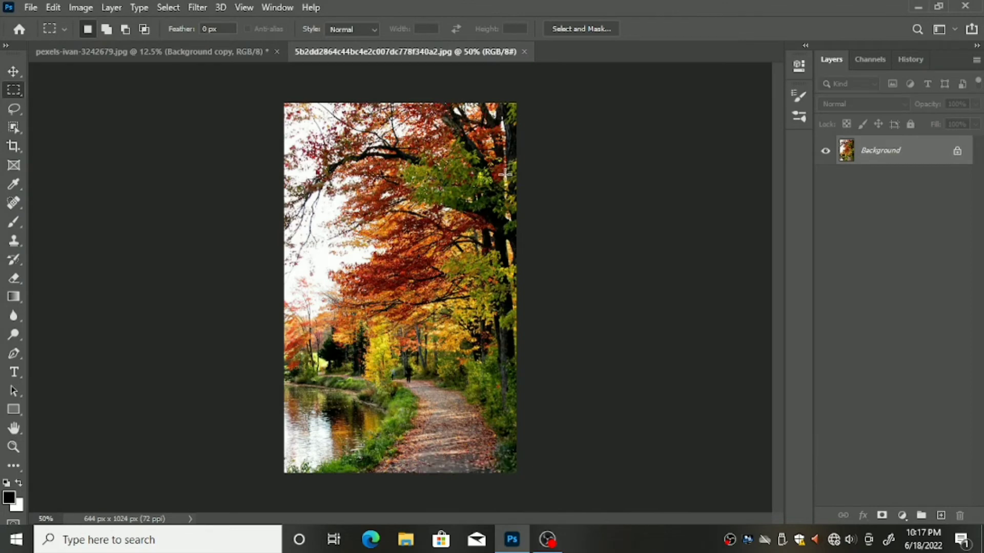
Select and copy the entire autumn image, then return to the pexels-ivan portrait document
key("ctrl+a")
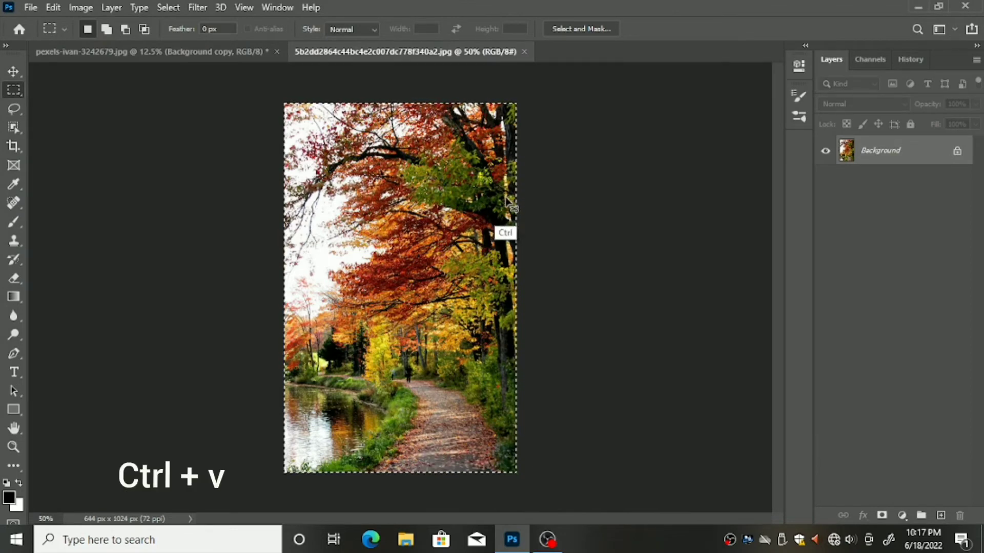
key("ctrl+t")
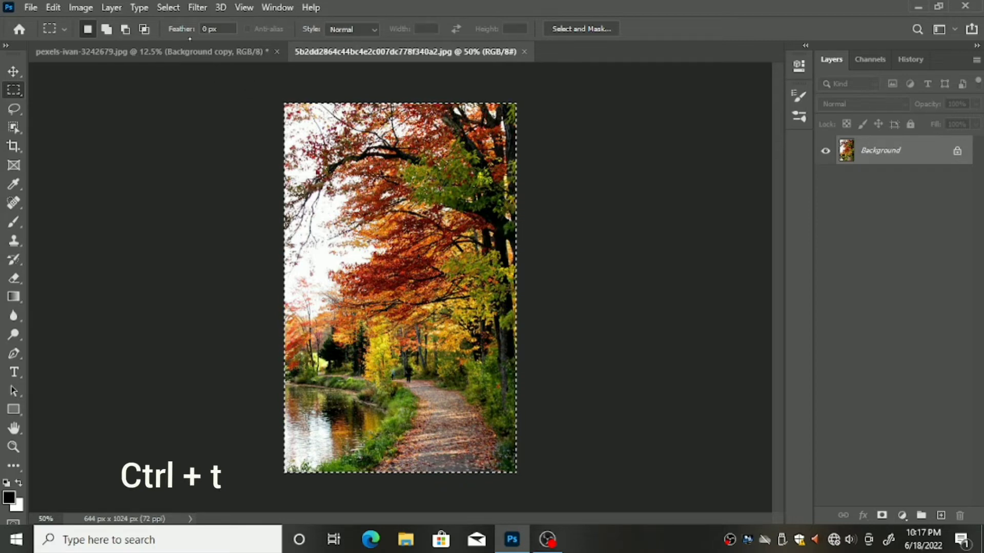
left_click(200, 52)
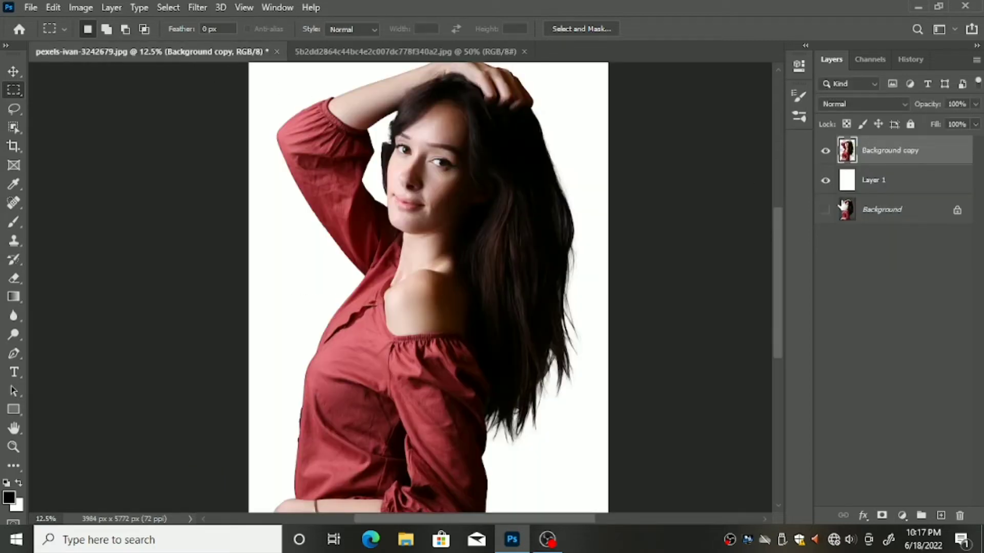
Paste the forest as Layer 2 and scale it from the top-left corner over the canvas
key("ctrl+v")
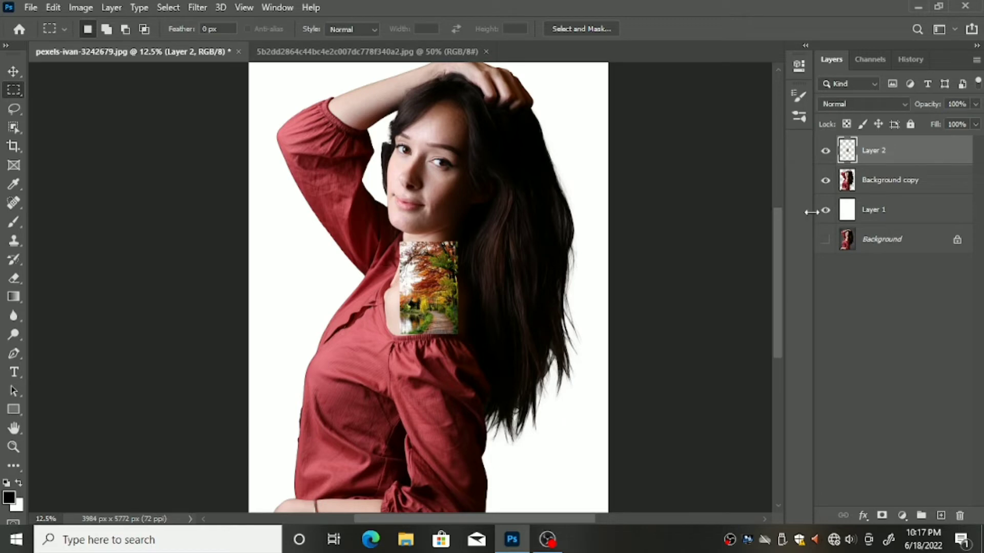
key("ctrl+t")
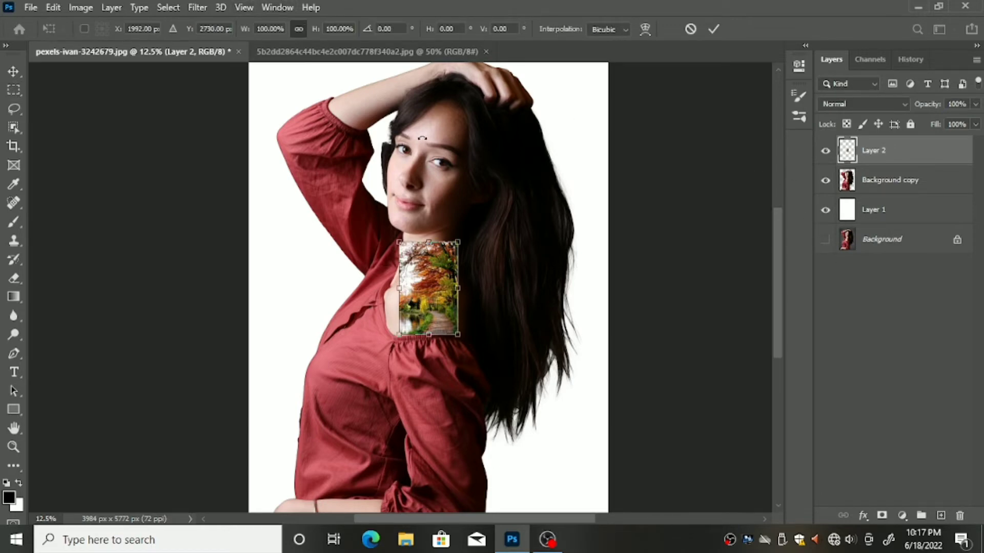
left_click_drag(429, 290, 305, 121)
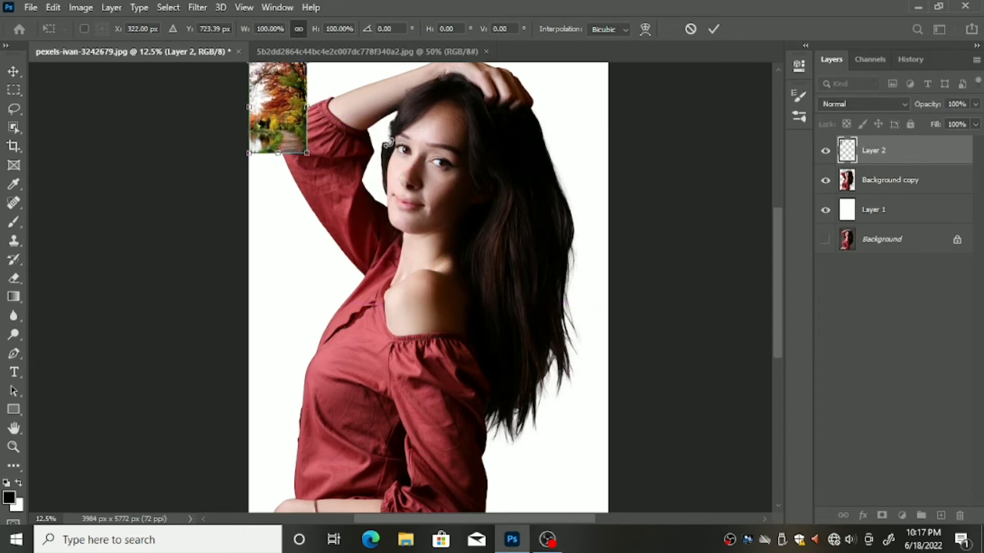
key("shift")
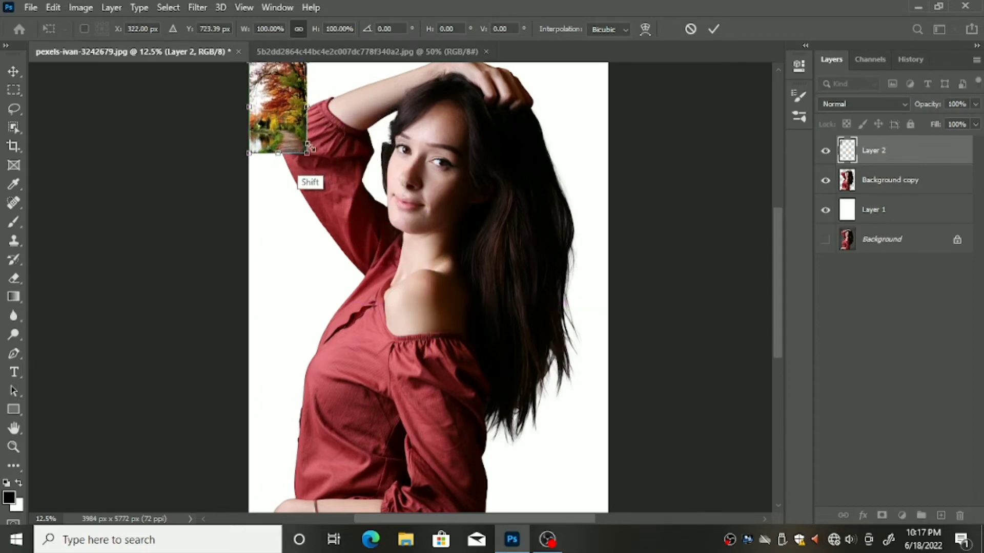
mouse_move(306, 153)
left_mouse_down()
mouse_move(605, 503)
mouse_move(608, 420)
left_mouse_up()
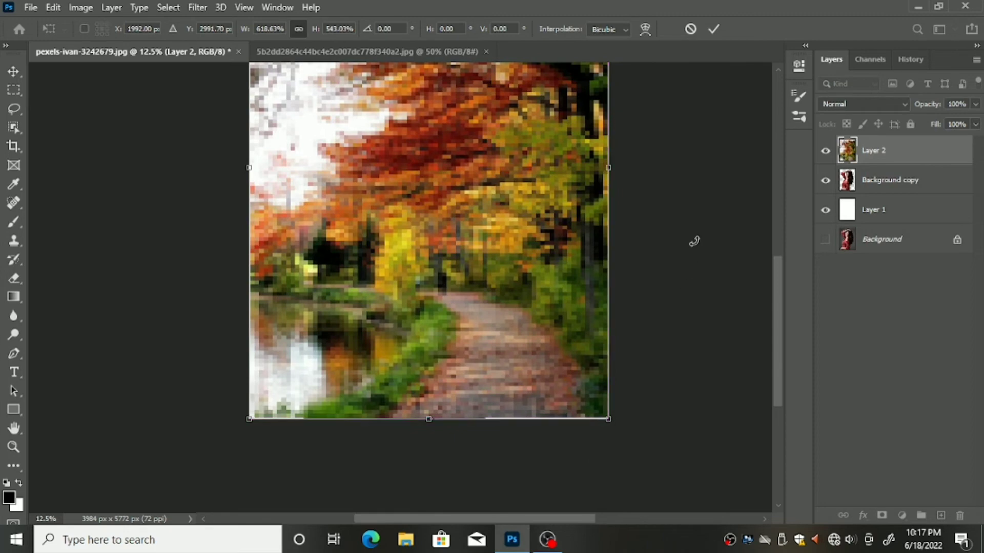
left_click(714, 29)
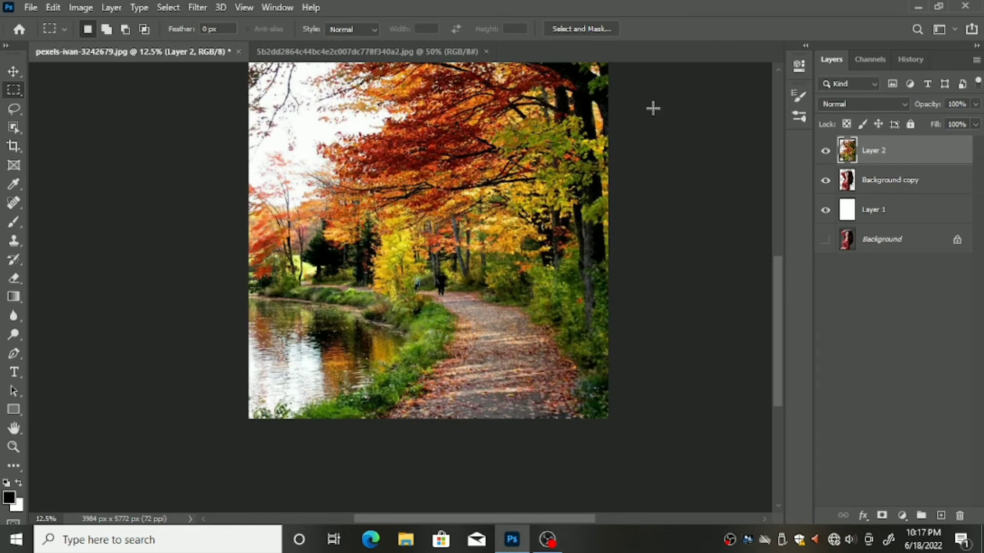
Stretch the forest layer up to the canvas top, reaching 103.79% scale
left_click_drag(633, 123, 614, 323)
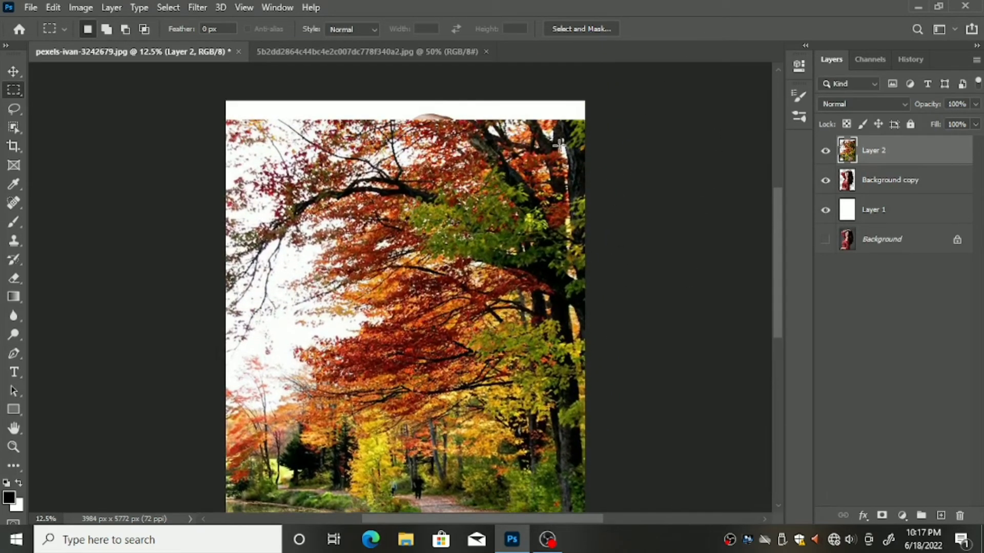
key("ctrl+t")
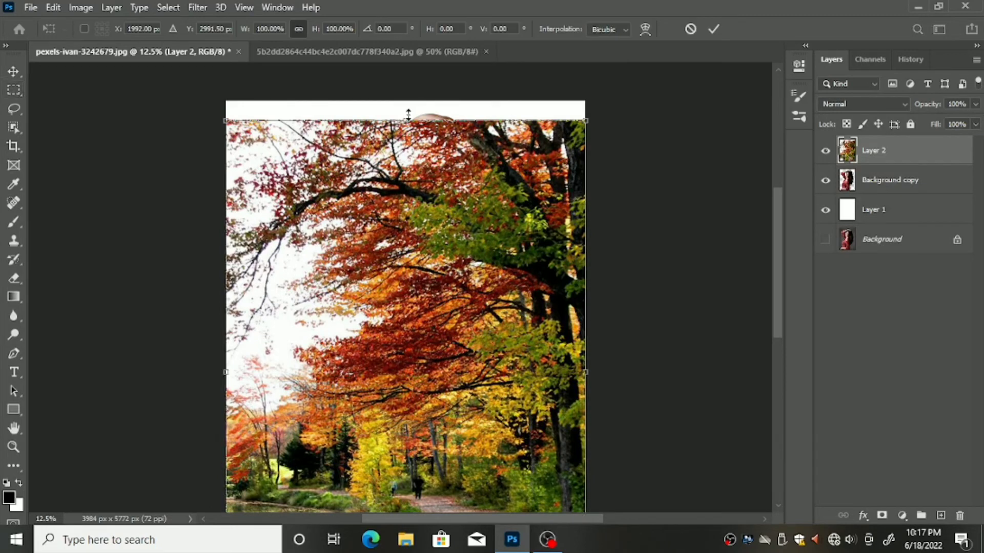
left_click_drag(406, 115, 407, 102)
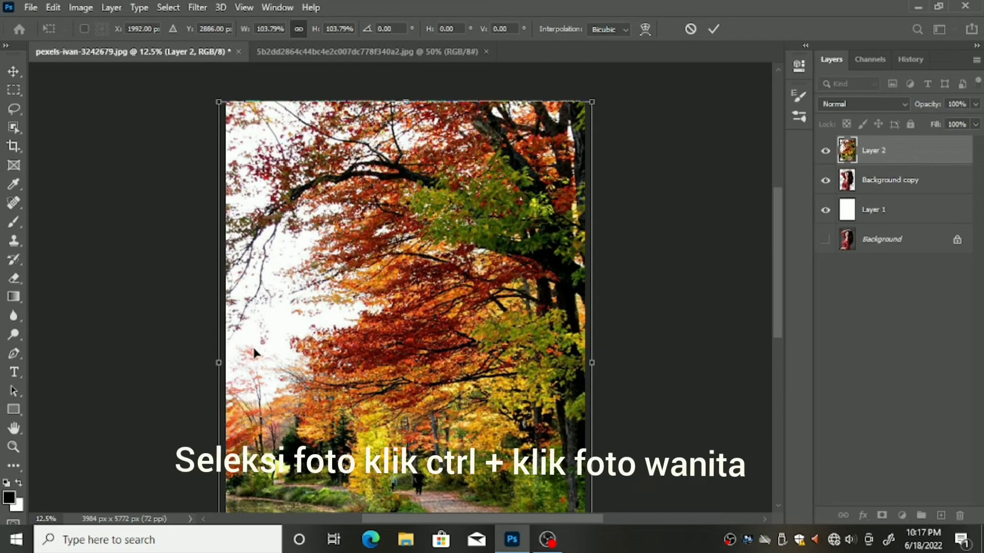
left_click(220, 363)
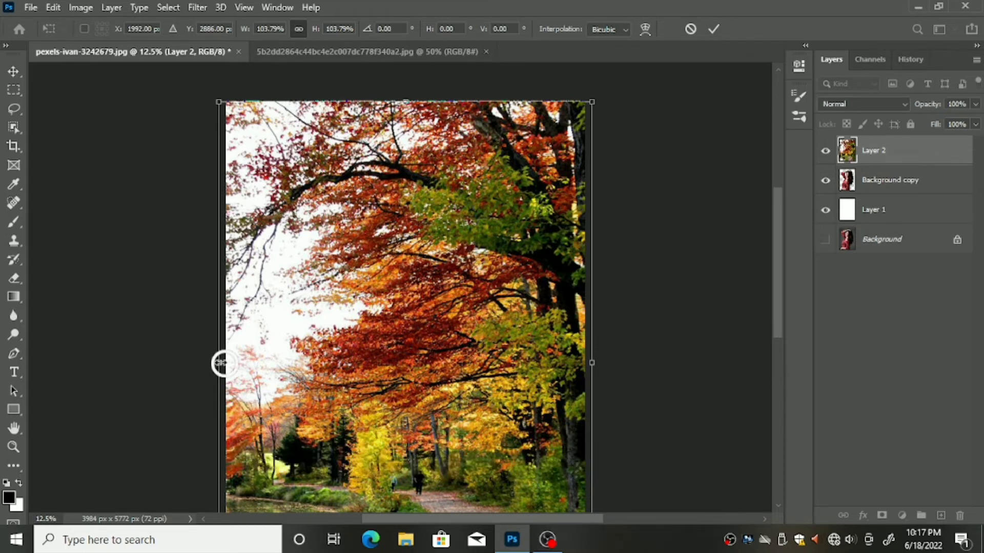
left_click(714, 29)
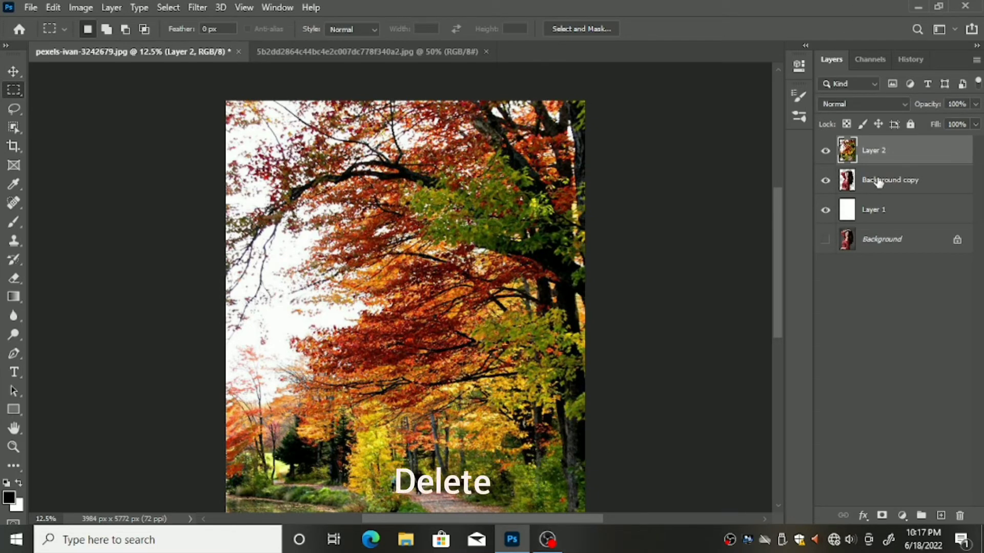
Delete Layer 2's forest outside the woman's outline, then hide Background copy and Layer 1
left_click(875, 183)
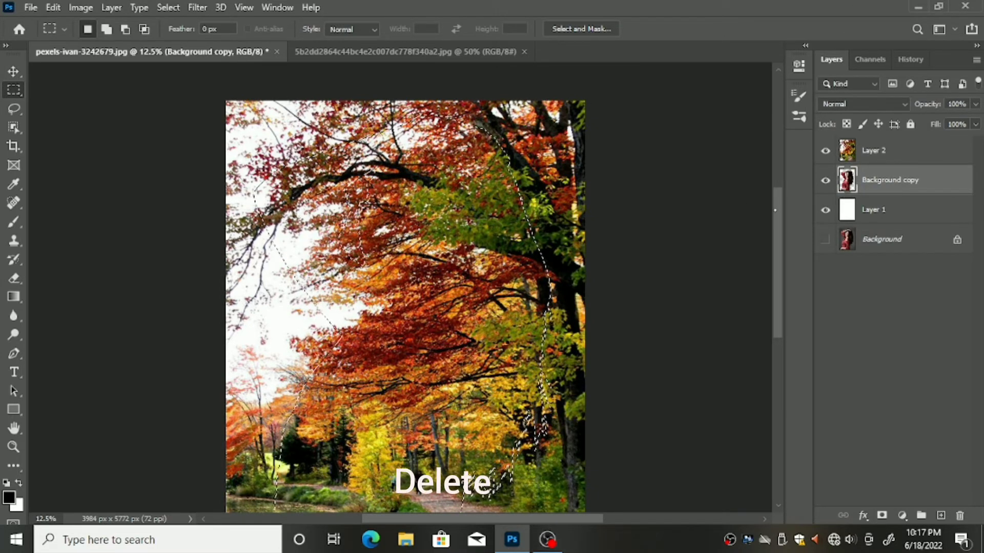
left_click(899, 154)
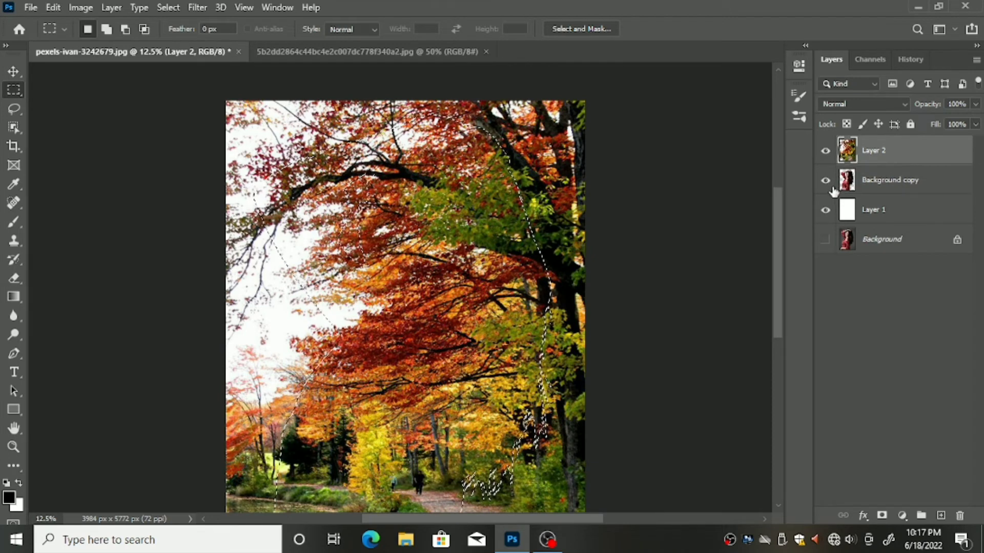
key("ctrl+shift+i")
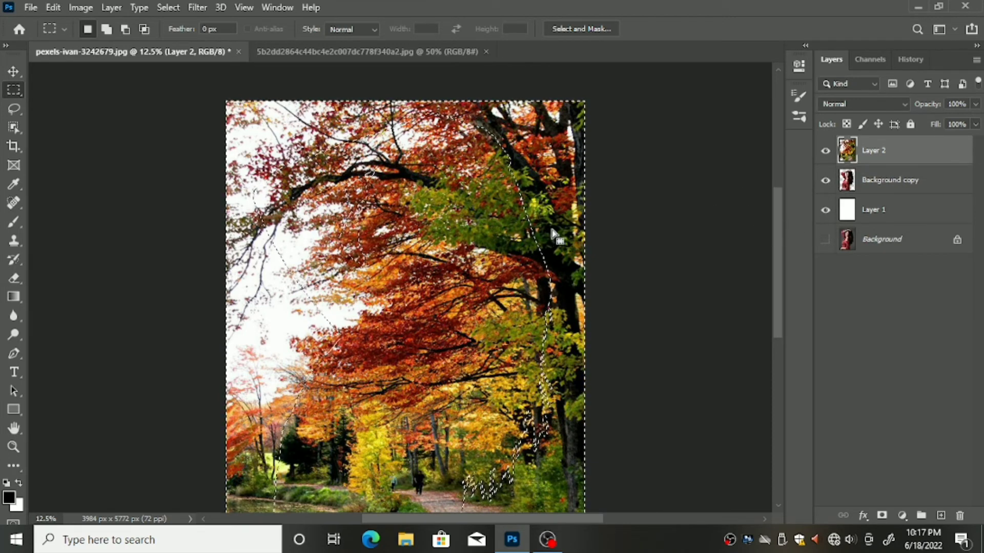
key("Delete")
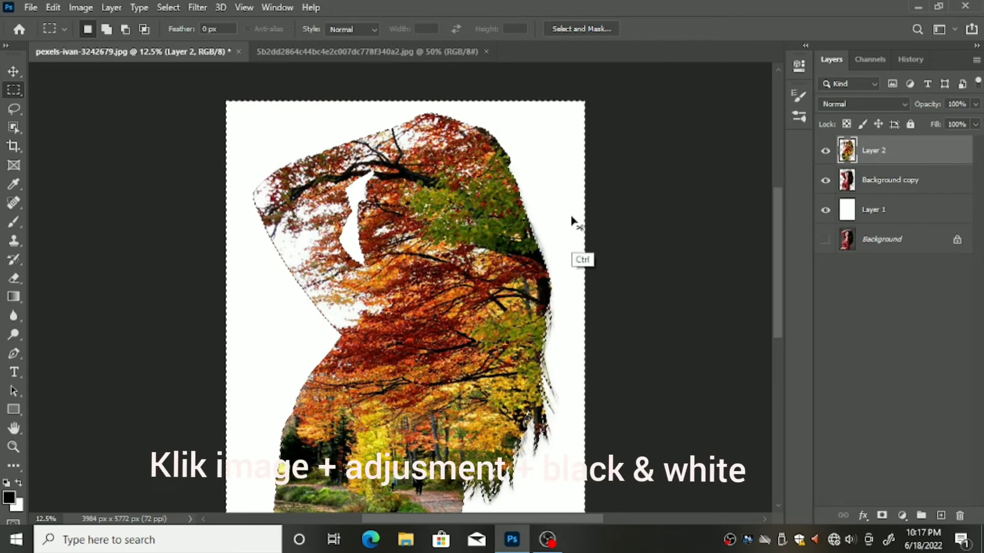
key("ctrl+d")
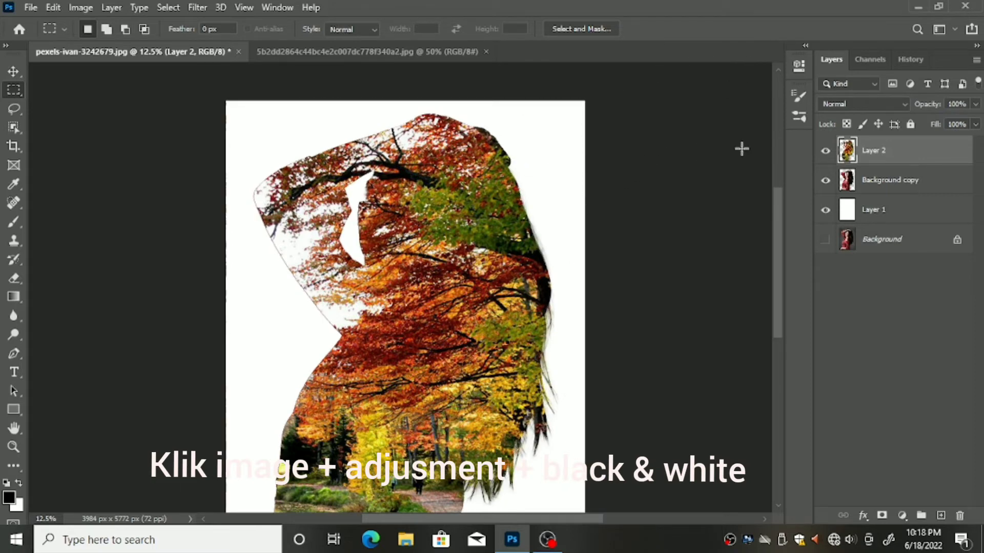
left_click(825, 179)
left_click(825, 210)
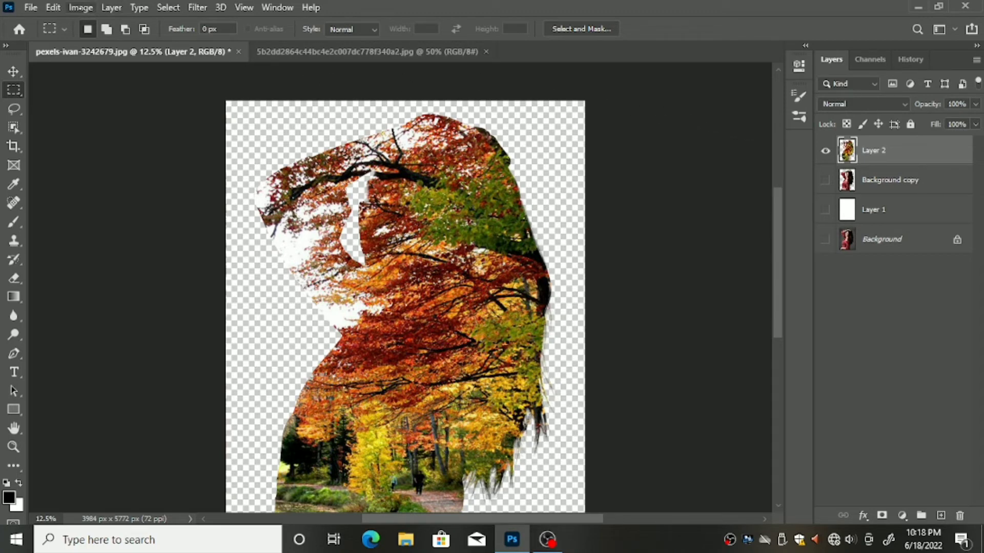
Apply an Image > Adjustments > Black & White conversion to the forest layer
left_click(81, 7)
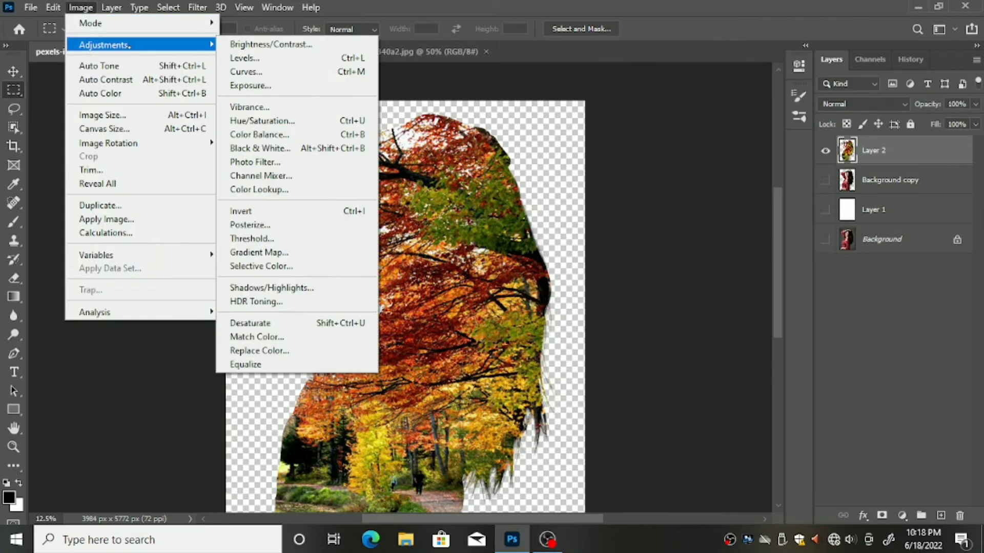
mouse_move(103, 45)
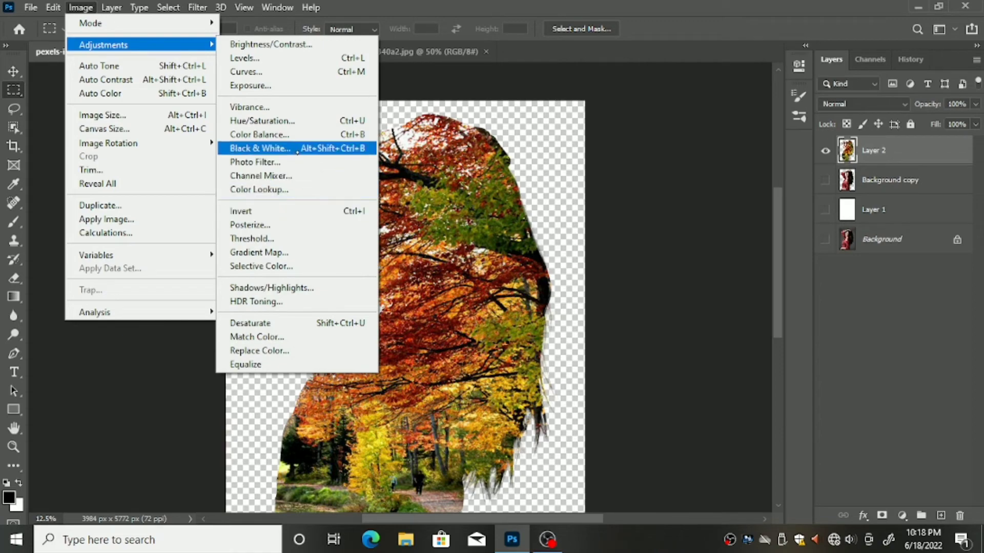
left_click(300, 149)
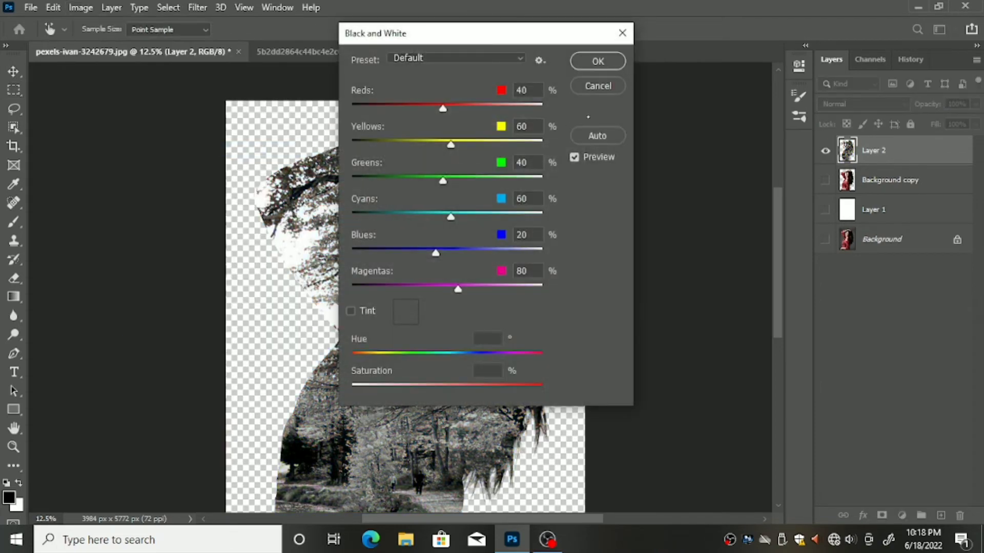
left_click(598, 62)
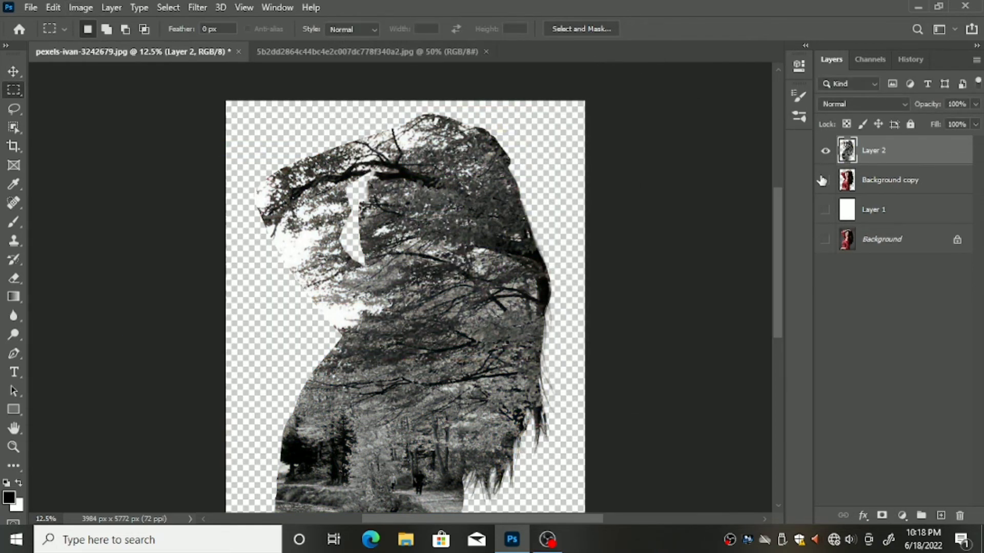
Move Background copy above the white Layer 1, showing the woman with the forest hidden
left_click(825, 180)
left_click(826, 150)
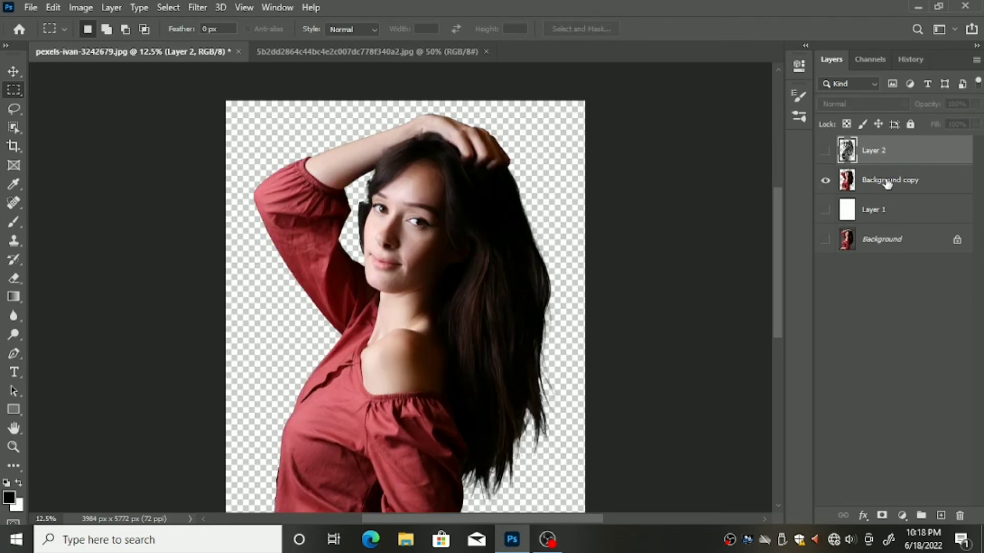
left_click(885, 180)
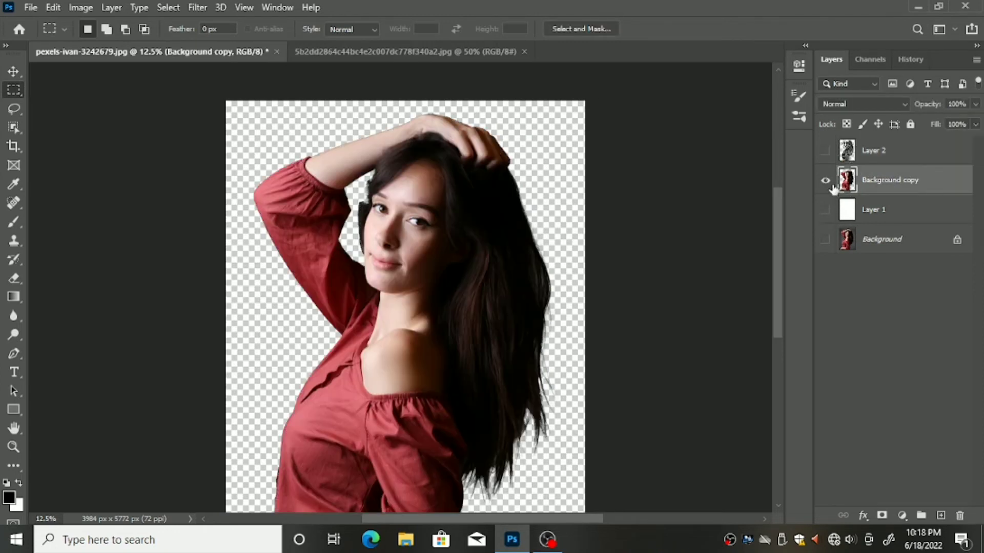
left_click_drag(870, 191, 868, 226)
left_click(825, 179)
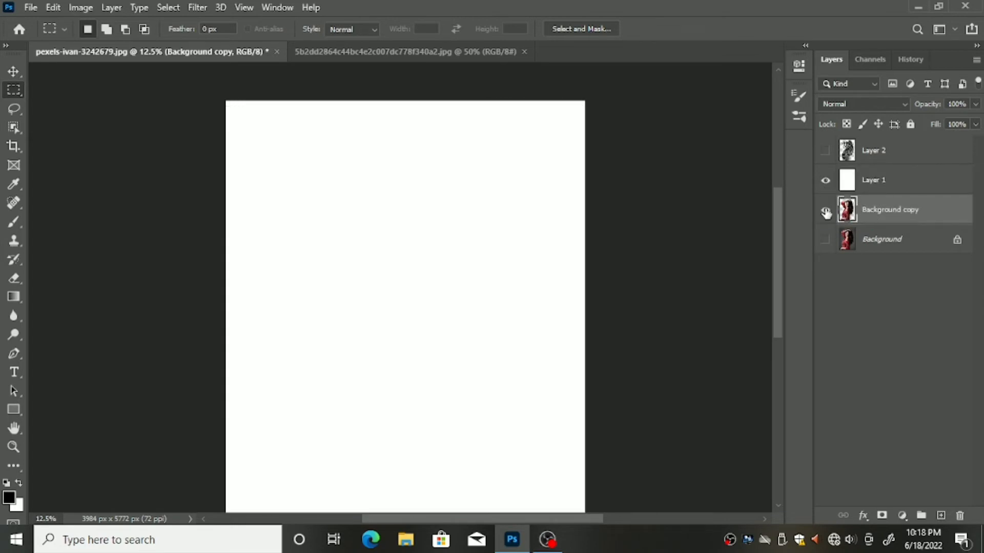
left_click(825, 210)
left_click(886, 184)
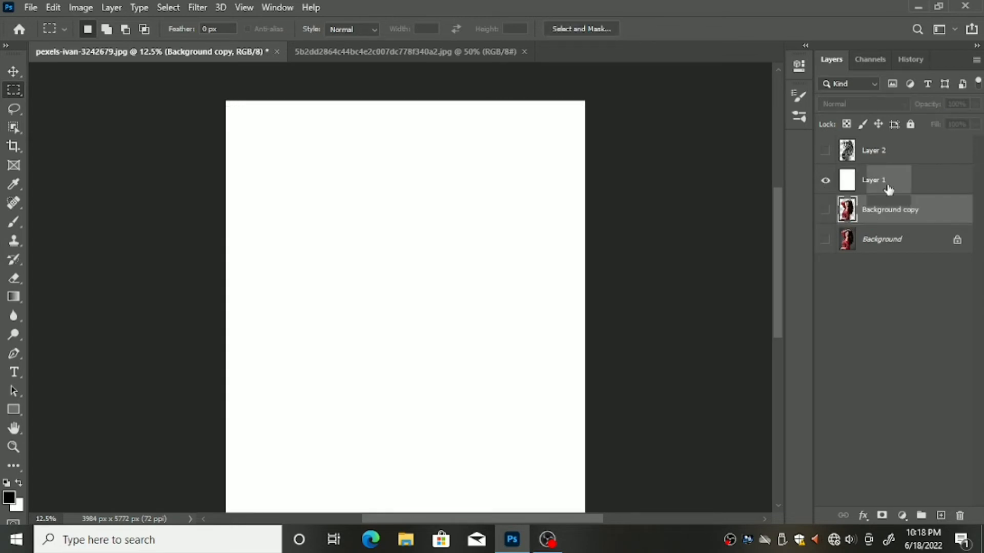
left_click(825, 150)
left_click_drag(865, 207, 850, 169)
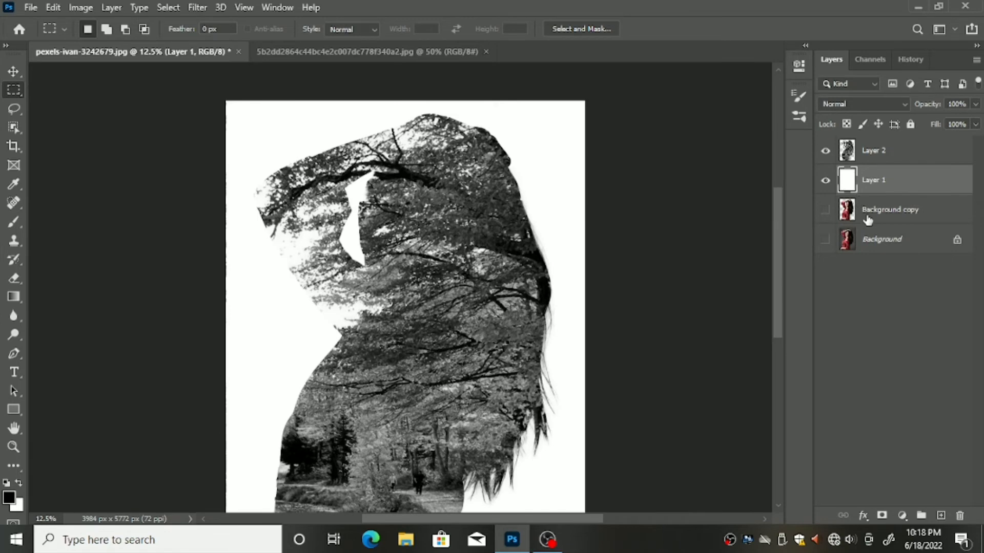
left_click(825, 180)
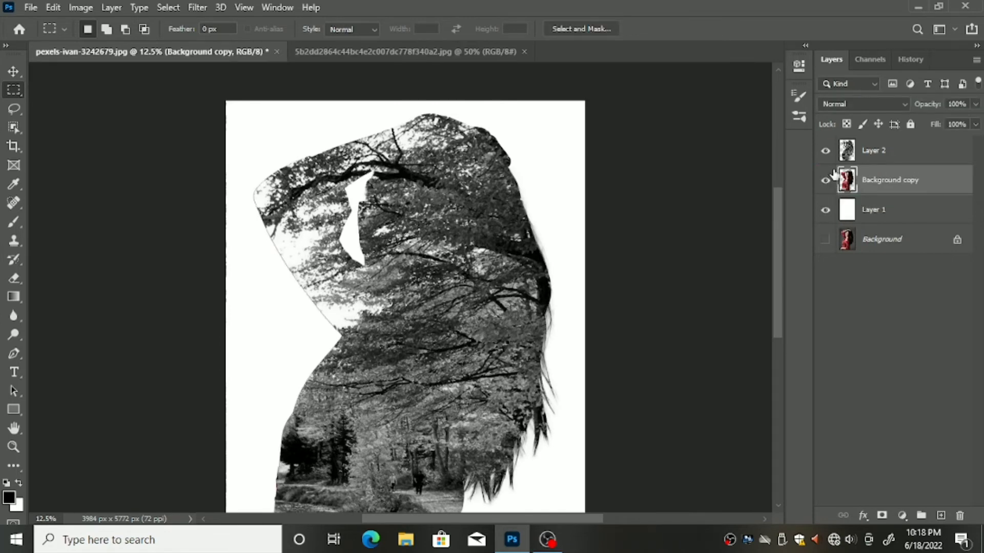
left_click(826, 150)
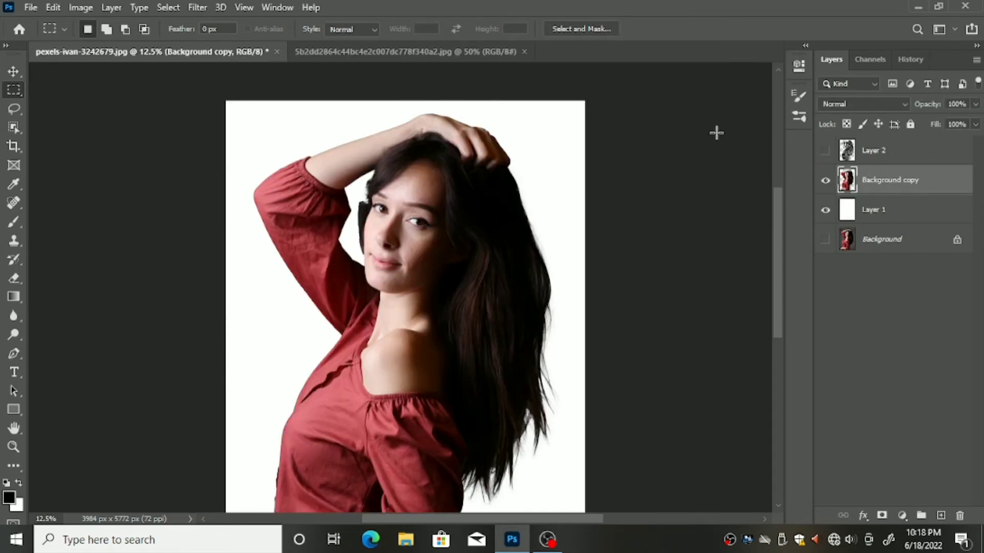
Convert the woman's Background copy layer to black and white
left_click(81, 7)
mouse_move(103, 44)
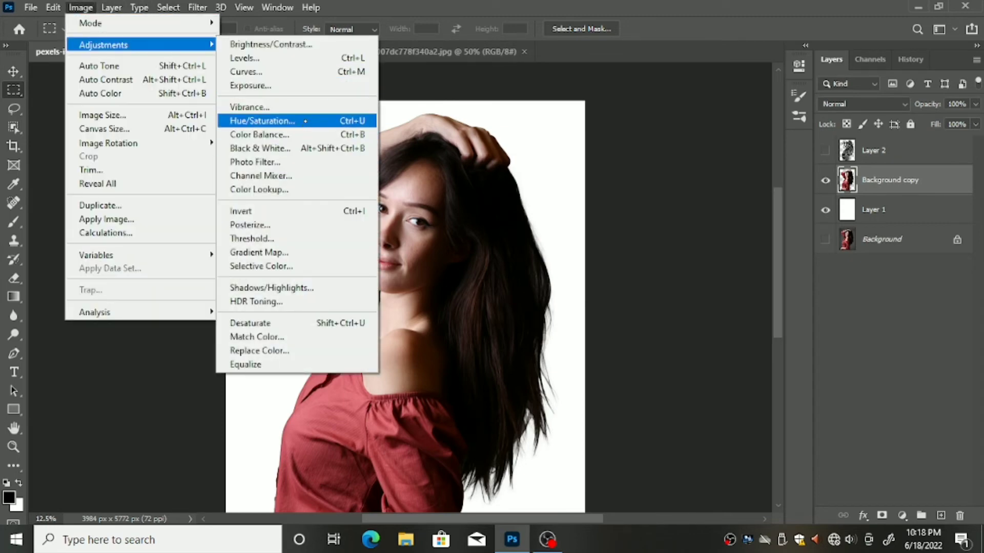
left_click(298, 147)
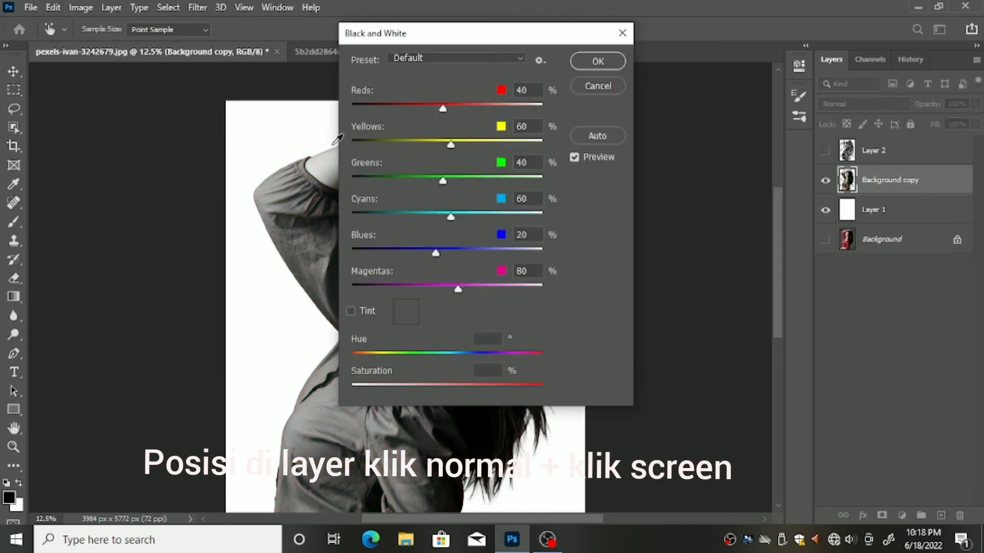
left_click(597, 61)
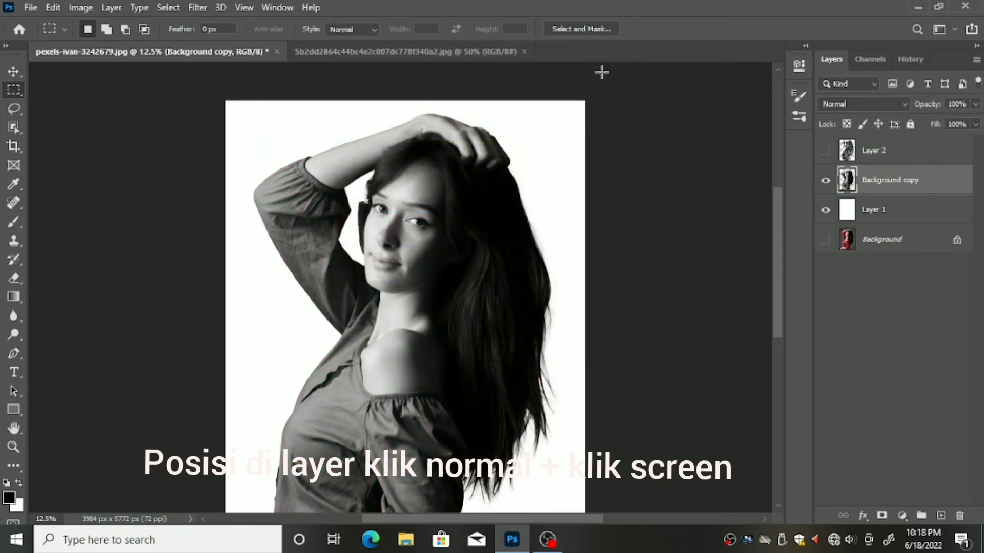
Show the forest Layer 2 again and set its blend mode to Screen
left_click(825, 150)
left_click(911, 160)
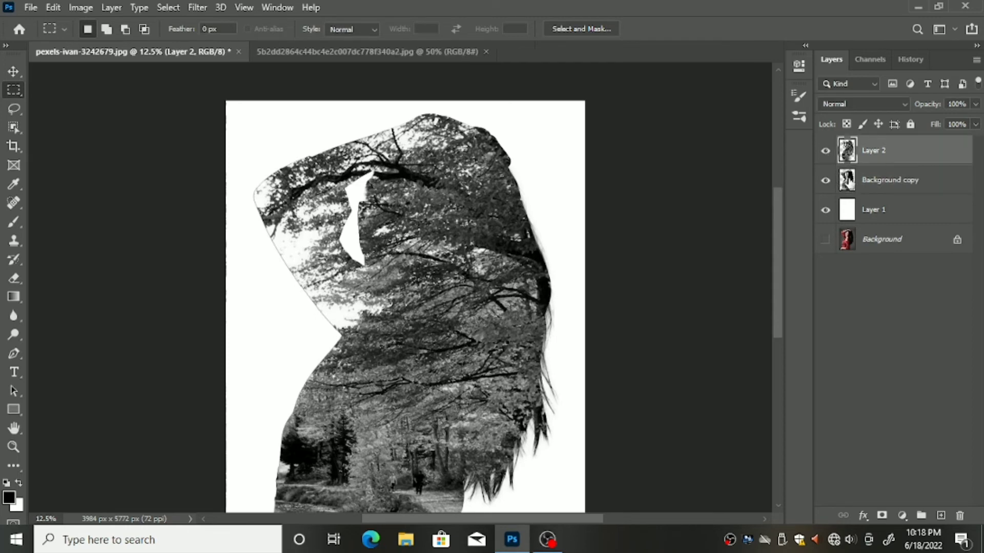
left_click(846, 105)
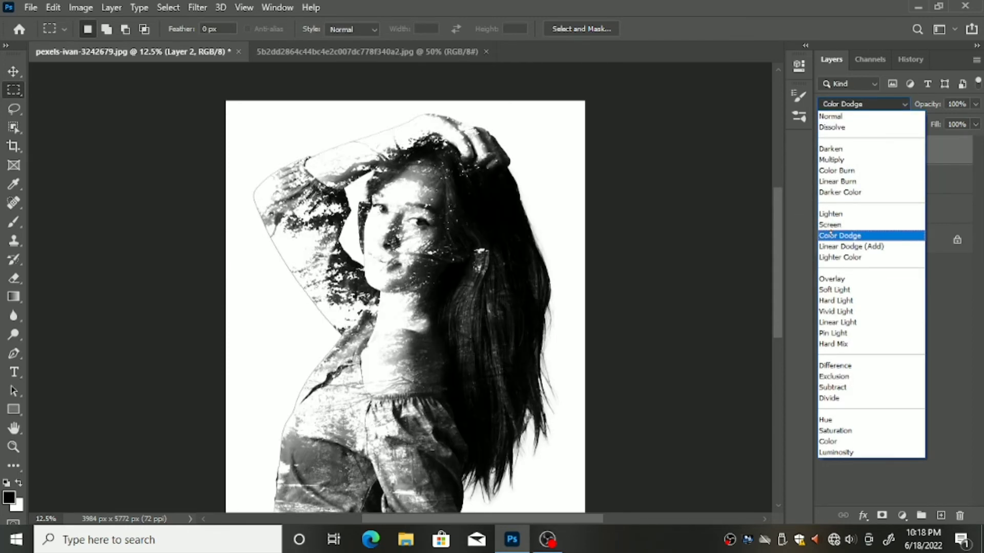
left_click(830, 225)
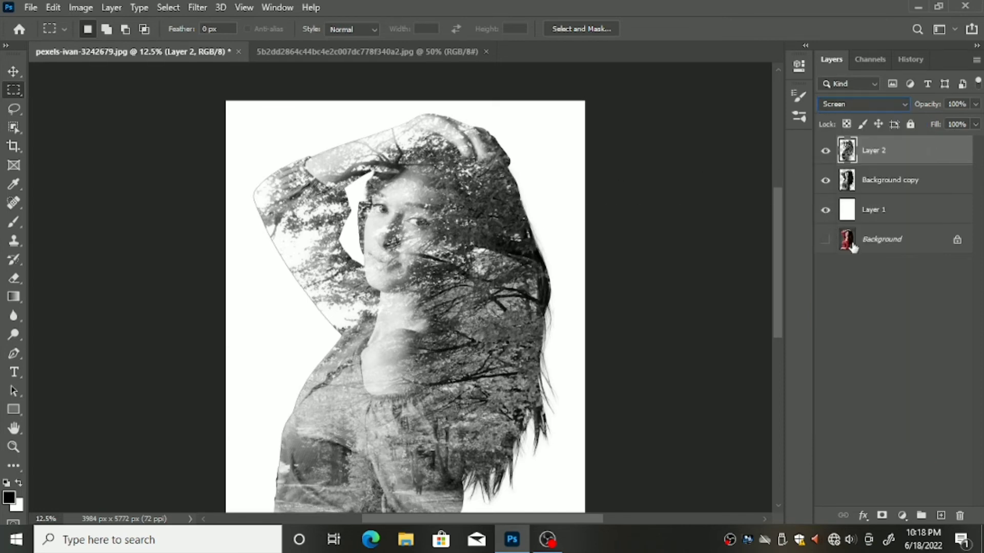
left_click(900, 516)
Add a Brightness/Contrast adjustment layer with Brightness 5 and Contrast 50, then compare before/after
left_click(900, 306)
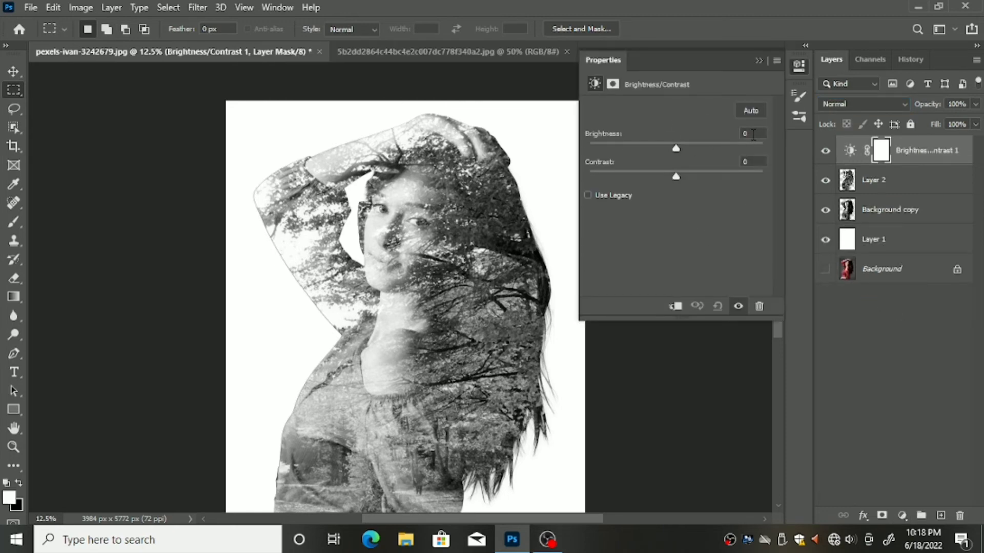
type("5")
type("0")
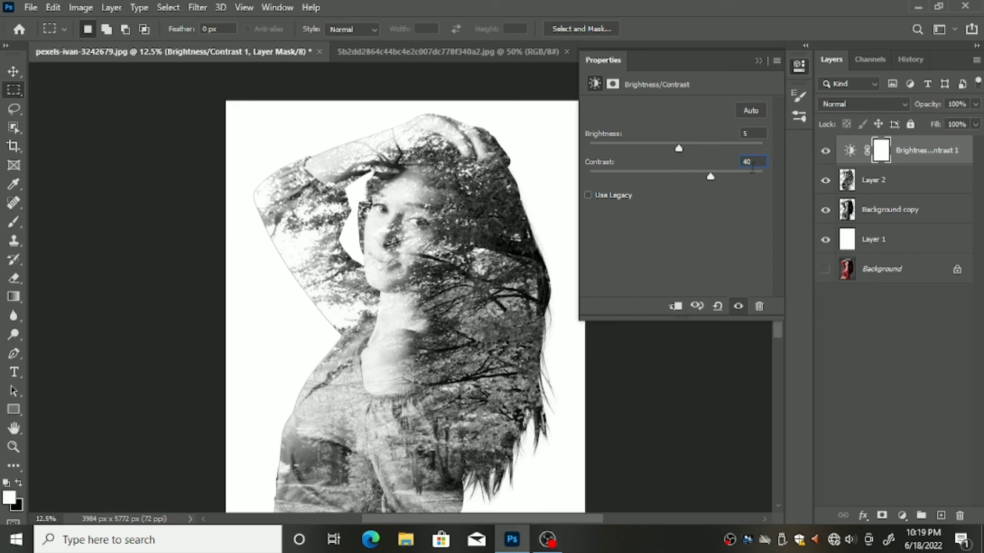
double_click(747, 161)
type("50")
left_click(758, 60)
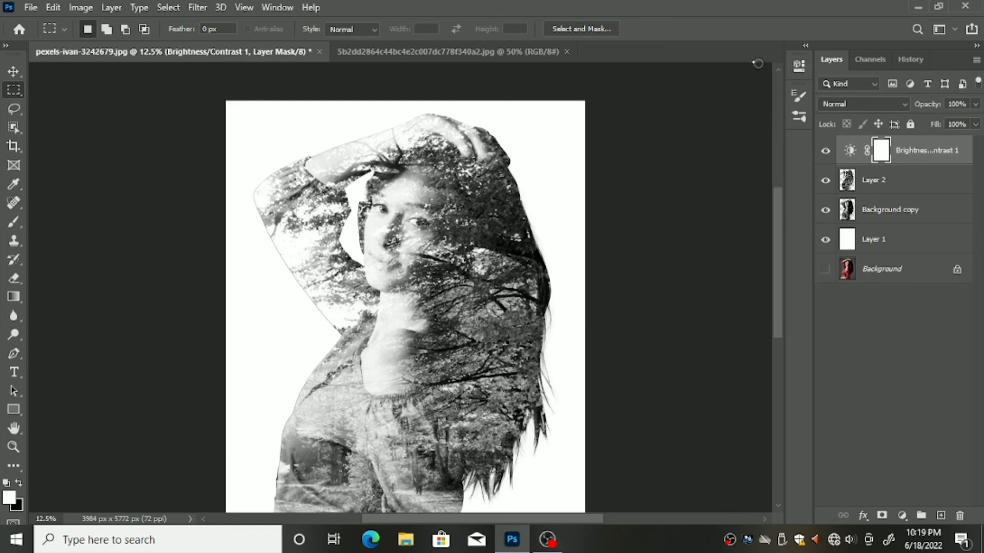
left_click(825, 150)
left_click(825, 150)
Show the Background layer and toggle the upper layers to compare against the original colour photo
key("ctrl+minus")
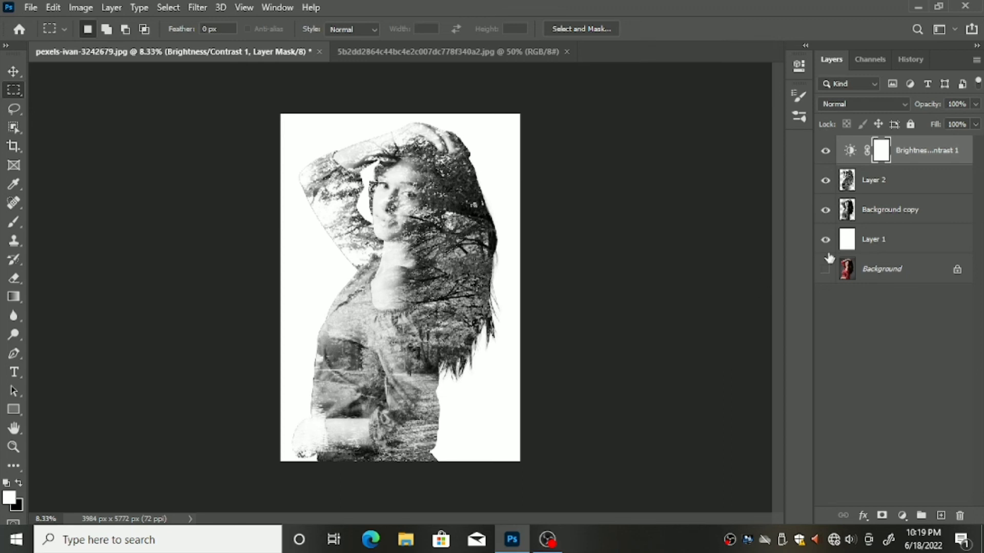
left_click(825, 269)
left_click_drag(829, 246, 826, 153)
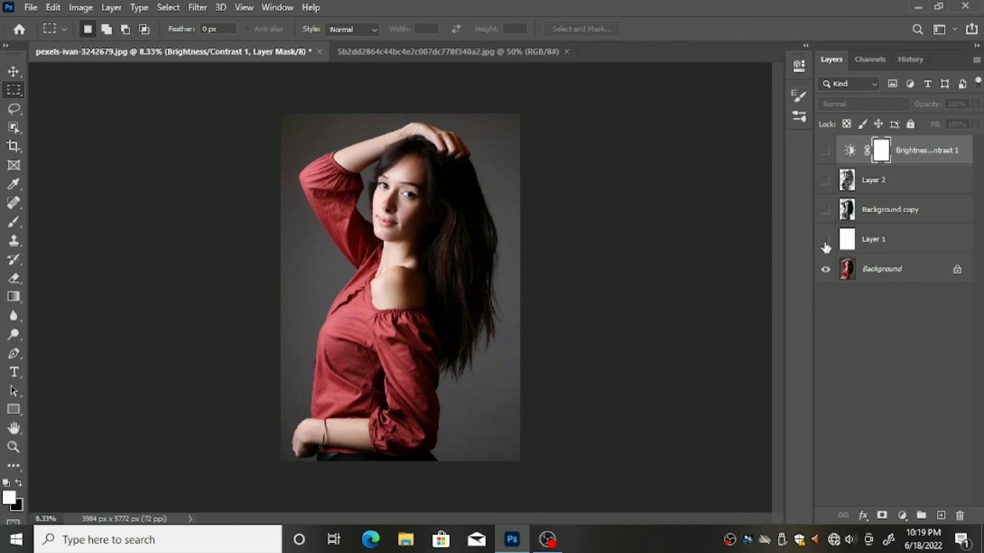
left_click_drag(826, 248, 825, 150)
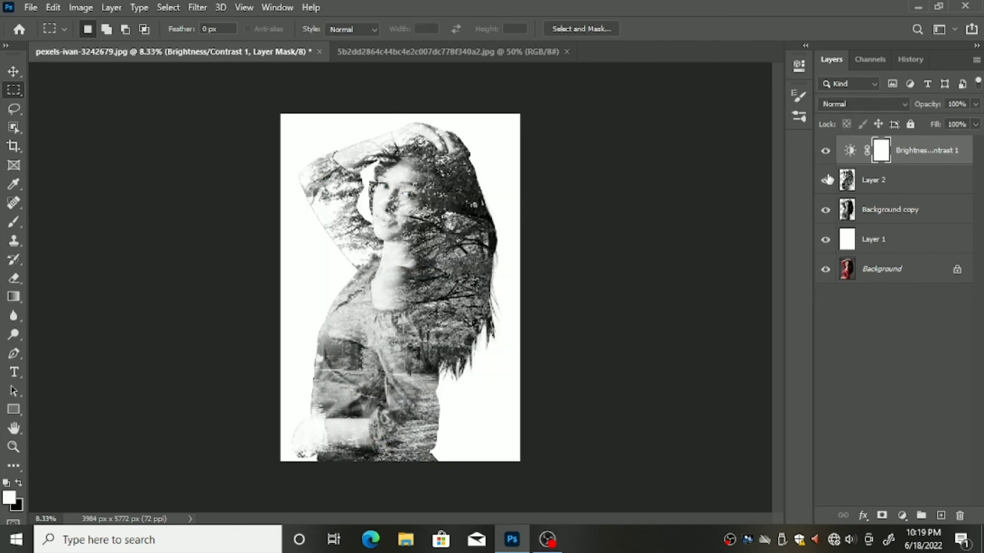
Zoom in and pan across the face, hair and body, then zoom back out to the whole composite
left_click(560, 237, "ctrl")
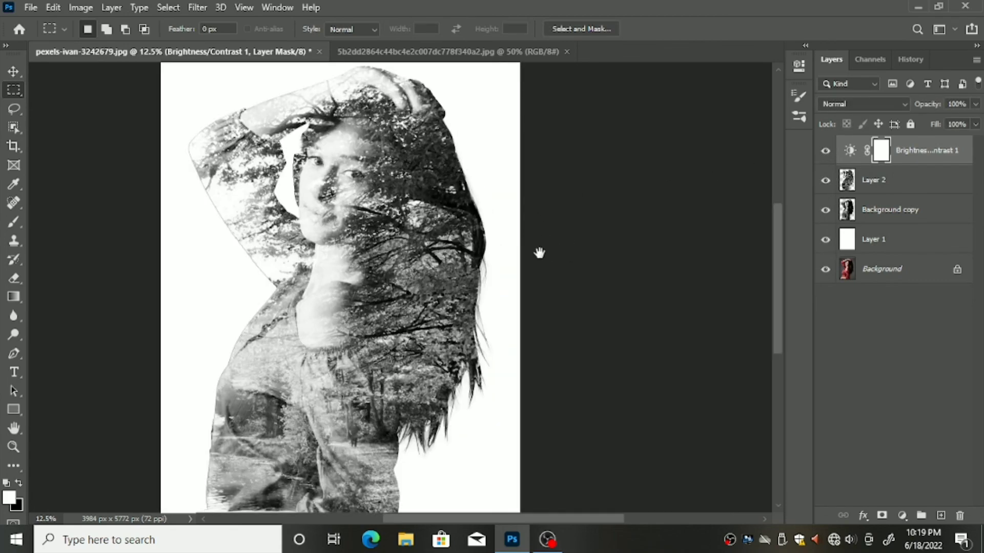
left_click(540, 251, "ctrl")
mouse_move(497, 211)
left_mouse_down()
mouse_move(605, 325)
mouse_move(678, 171)
left_mouse_up()
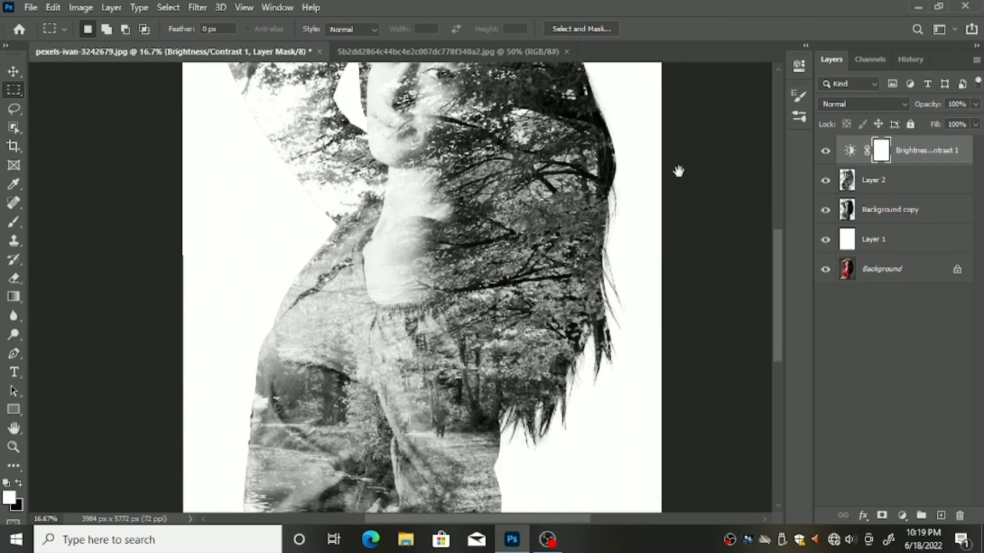
mouse_move(672, 307)
left_mouse_down()
mouse_move(681, 182)
mouse_move(673, 326)
left_mouse_up()
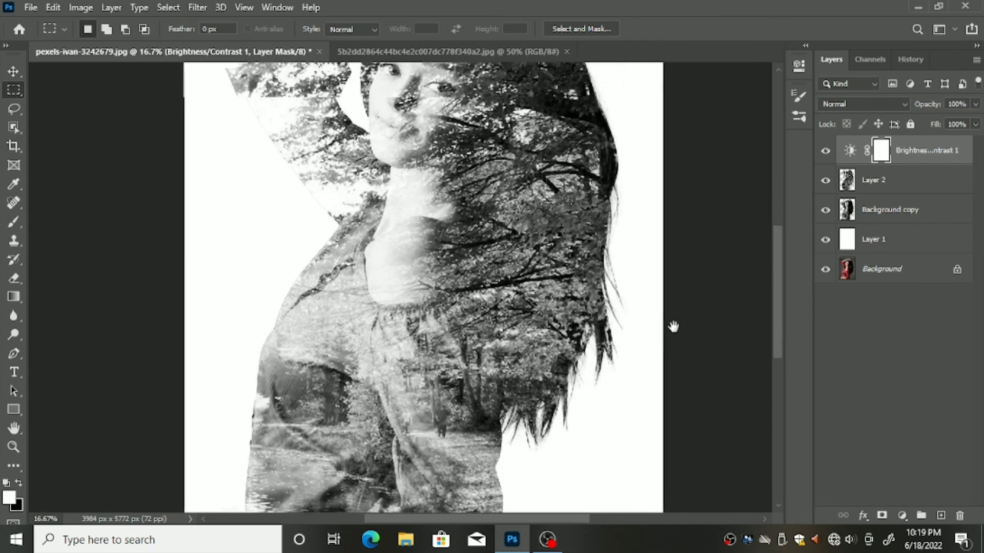
mouse_move(699, 200)
left_mouse_down()
mouse_move(696, 300)
mouse_move(708, 306)
mouse_move(714, 167)
left_mouse_up()
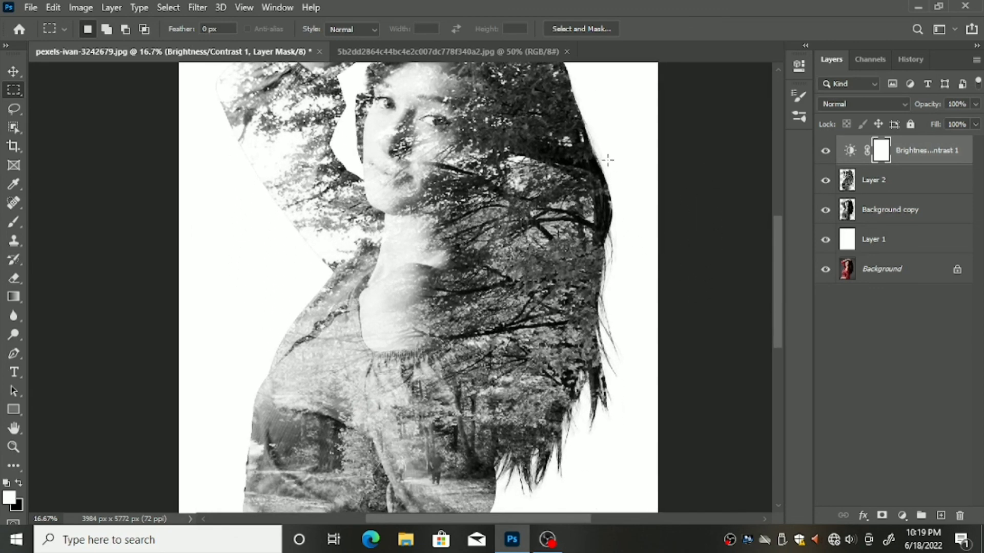
left_click(436, 137, "ctrl+alt")
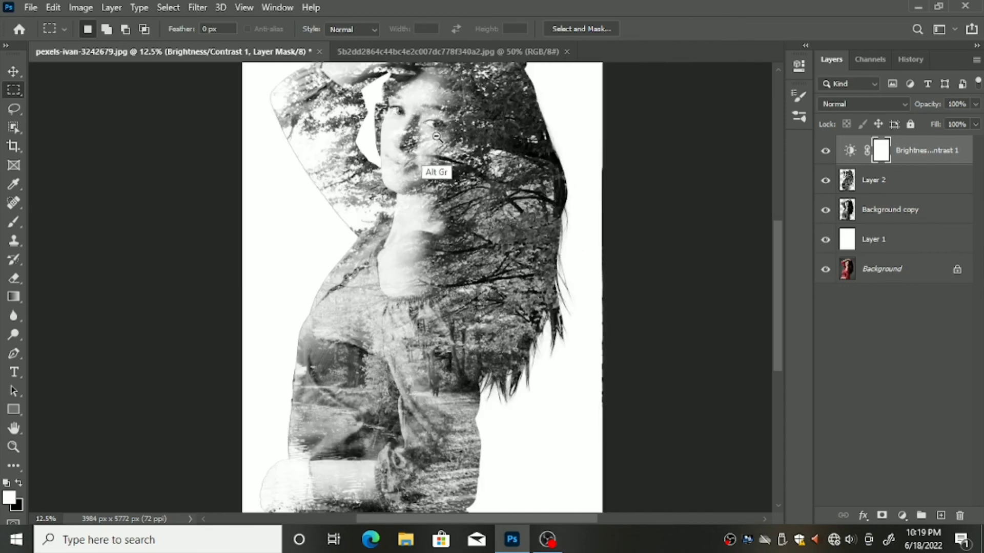
left_click(437, 138, "ctrl+alt")
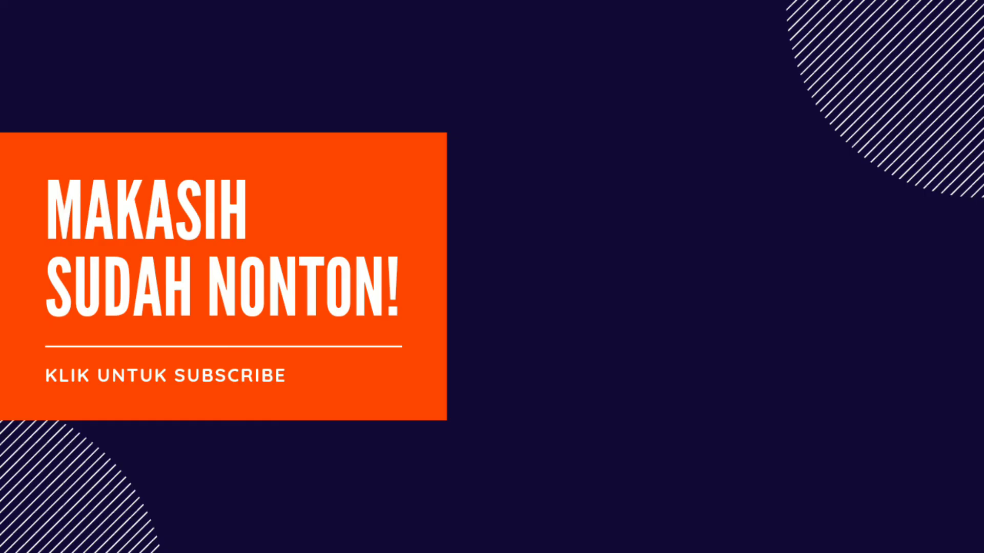